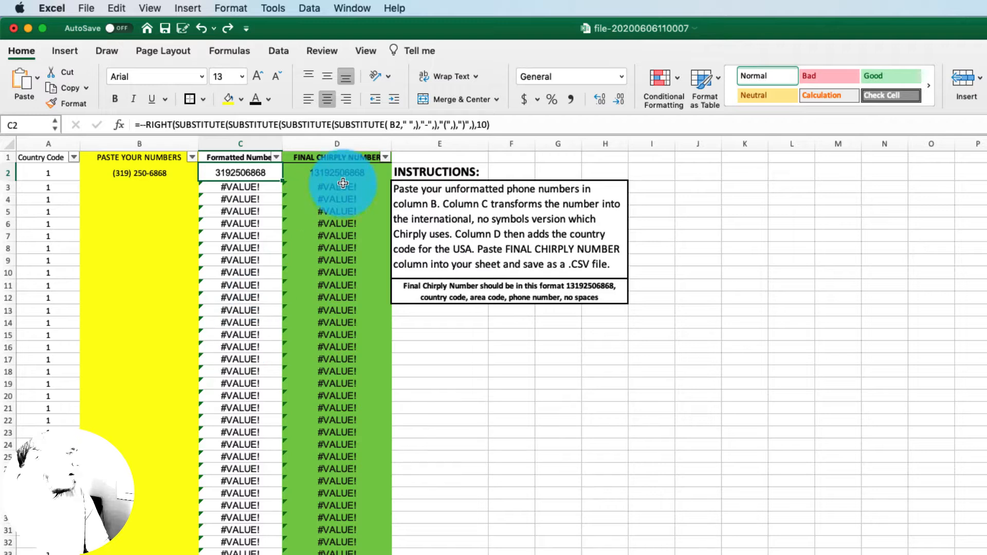
Step: Examine the FINAL CHIRPLY NUMBER formula in D2 and the country code in A2 that it uses
left_click(335, 174)
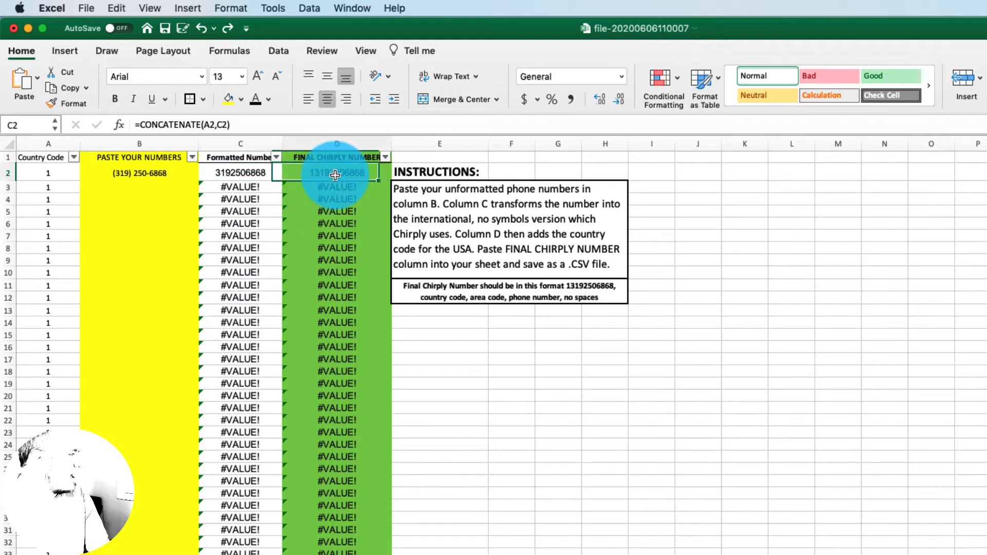
left_click(47, 173)
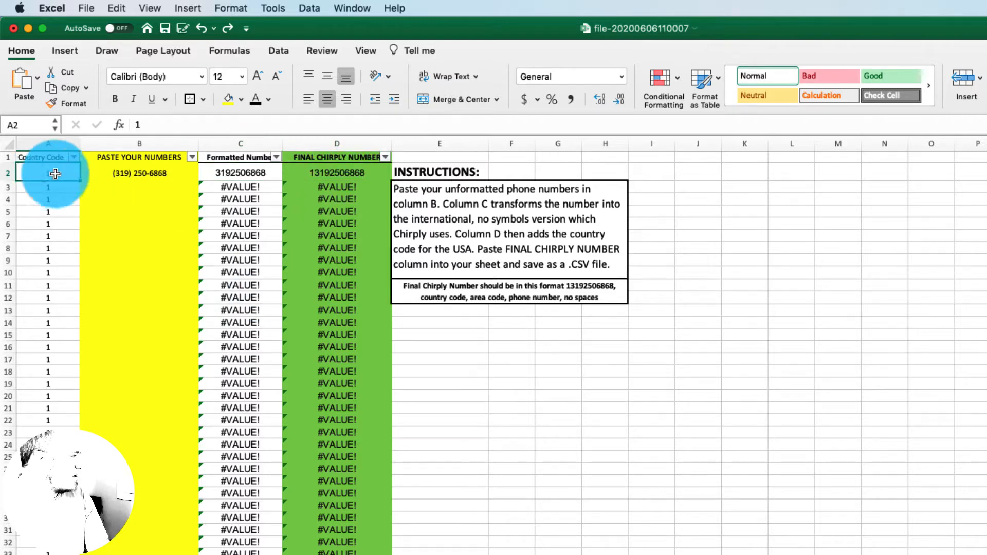
left_click(339, 175)
left_click(23, 171)
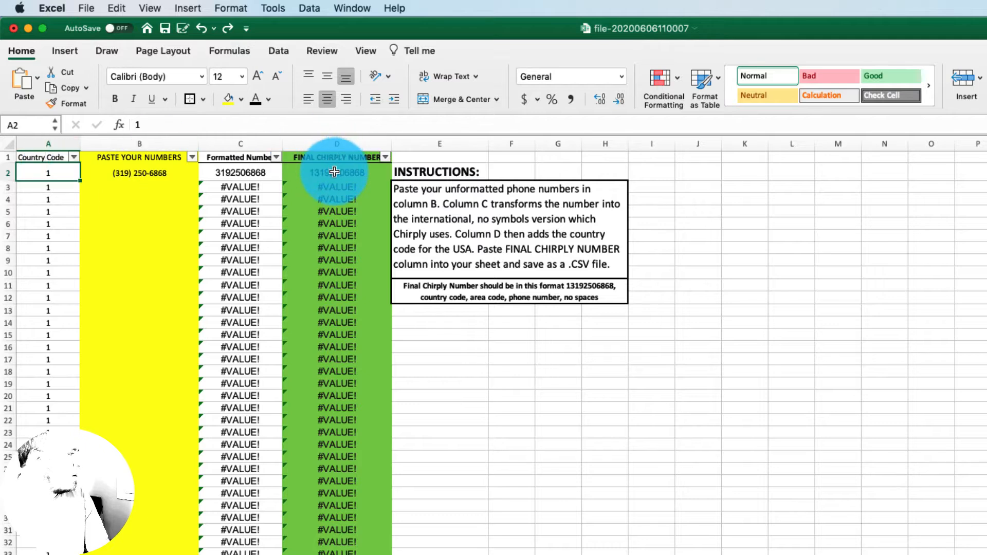
left_click(339, 172)
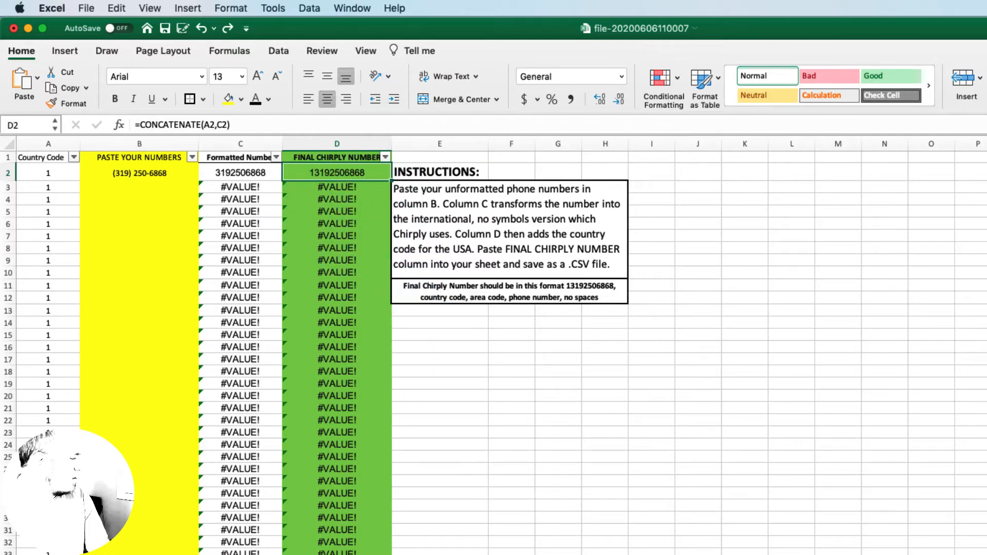
Step: Compare the lead list's columns with the template sheet's Phone, Email, First Name, Last Name and Address headers
key("ctrl+Page_Up")
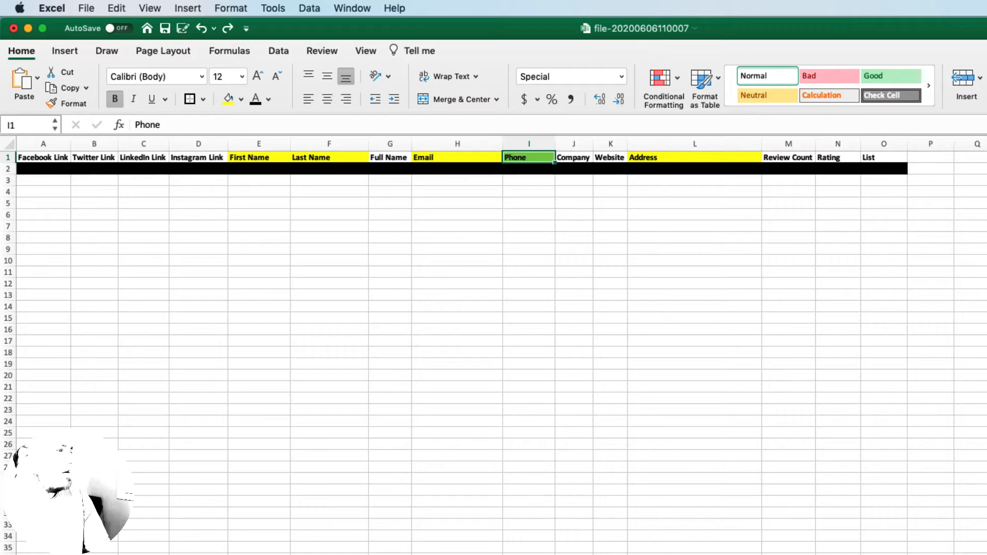
key("super+grave")
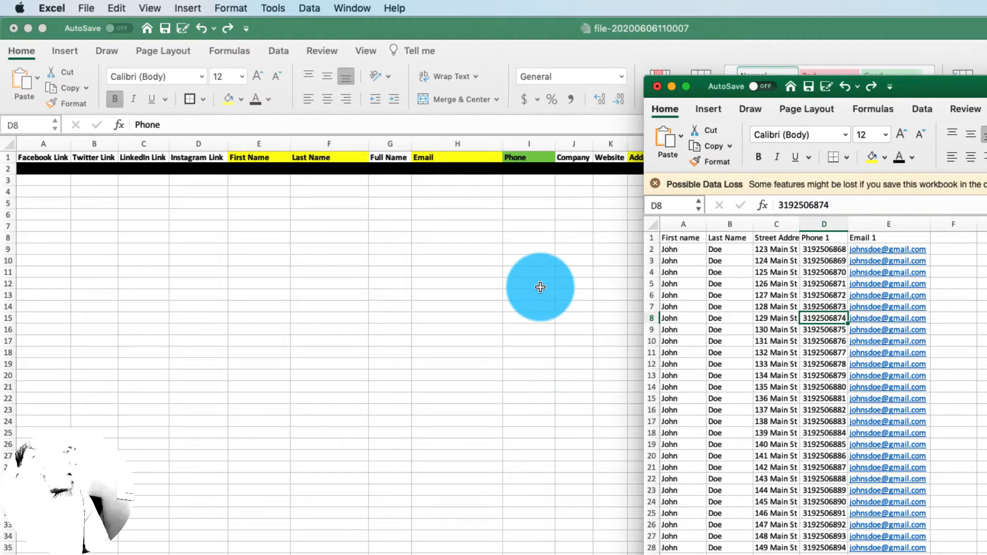
key("super+grave")
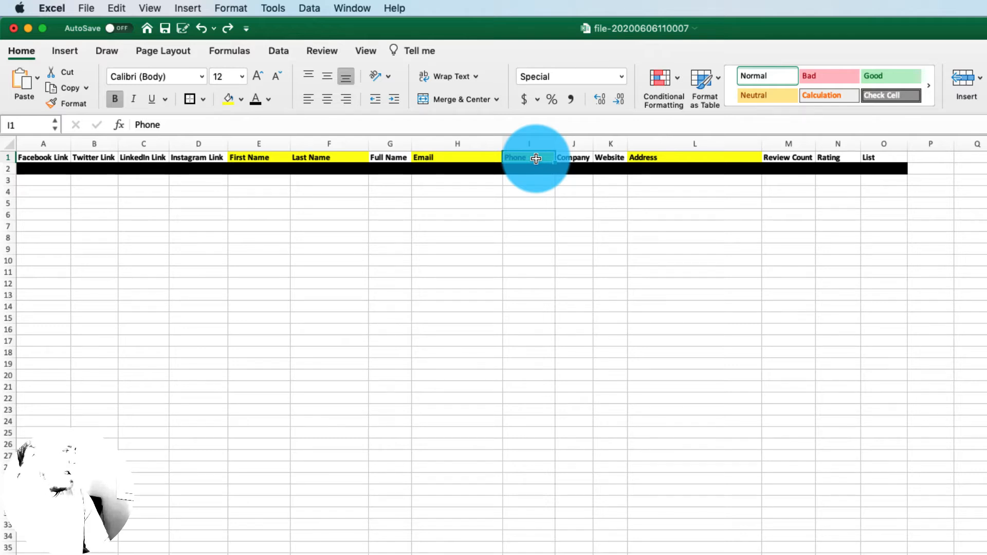
left_click(441, 160)
left_click(257, 157)
left_click_drag(257, 156, 298, 156)
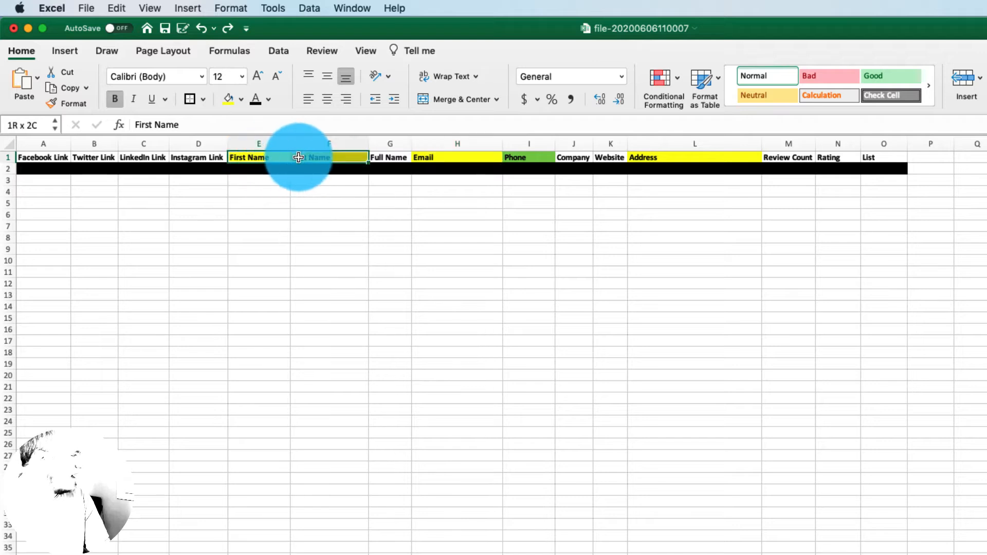
left_click(696, 157)
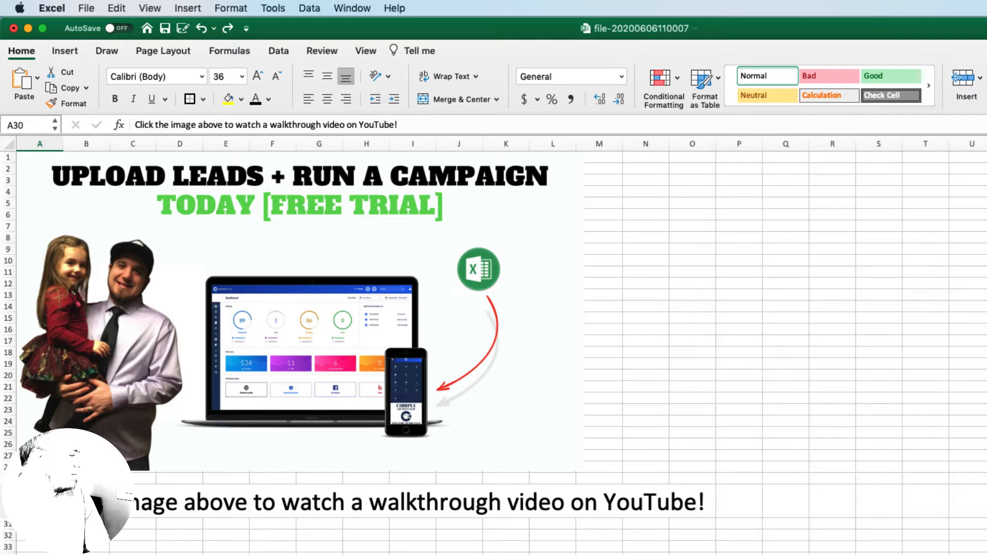
Step: Copy all the Phone 1 numbers from the lead list into the formatter sheet's PASTE YOUR NUMBERS column, starting at B2
key("ctrl+Page_Down")
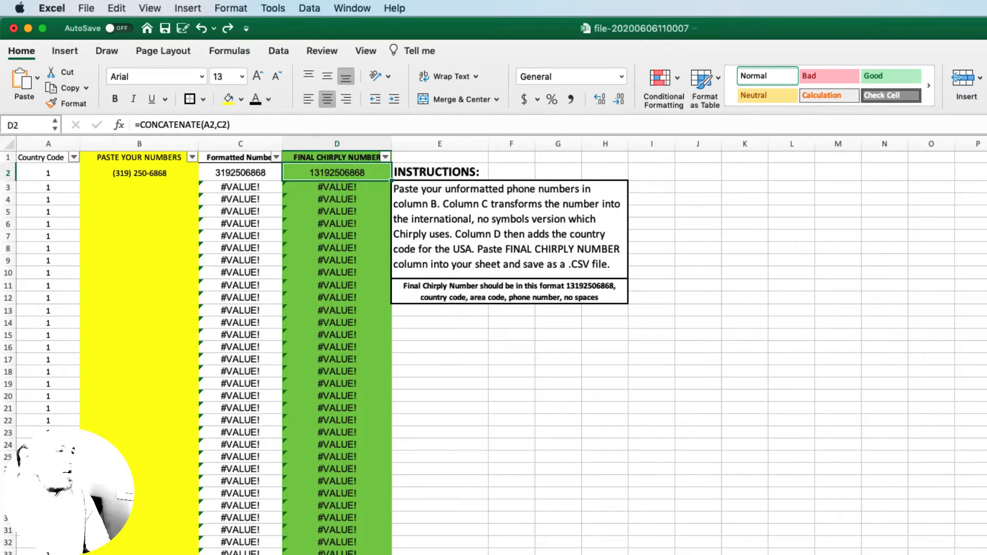
key("super+grave")
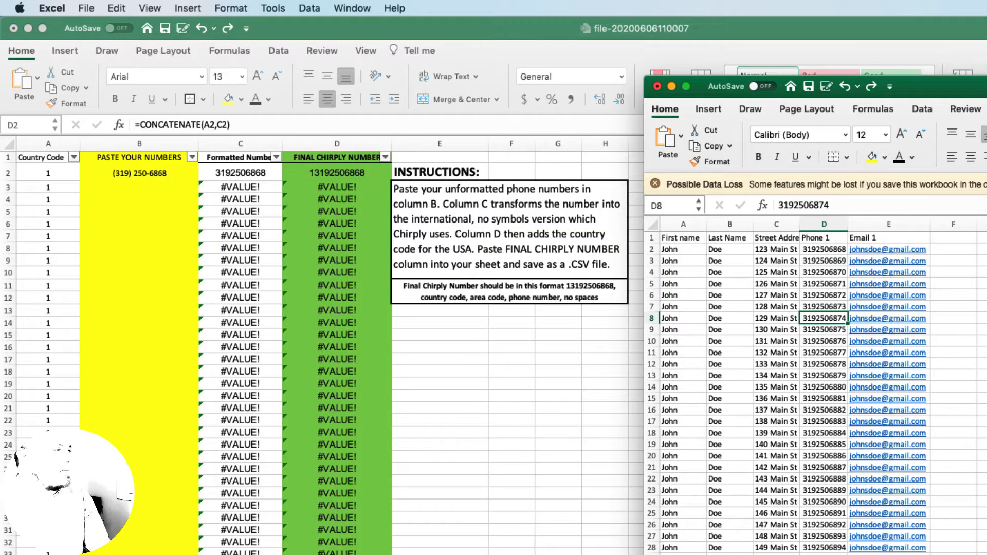
left_click(824, 249)
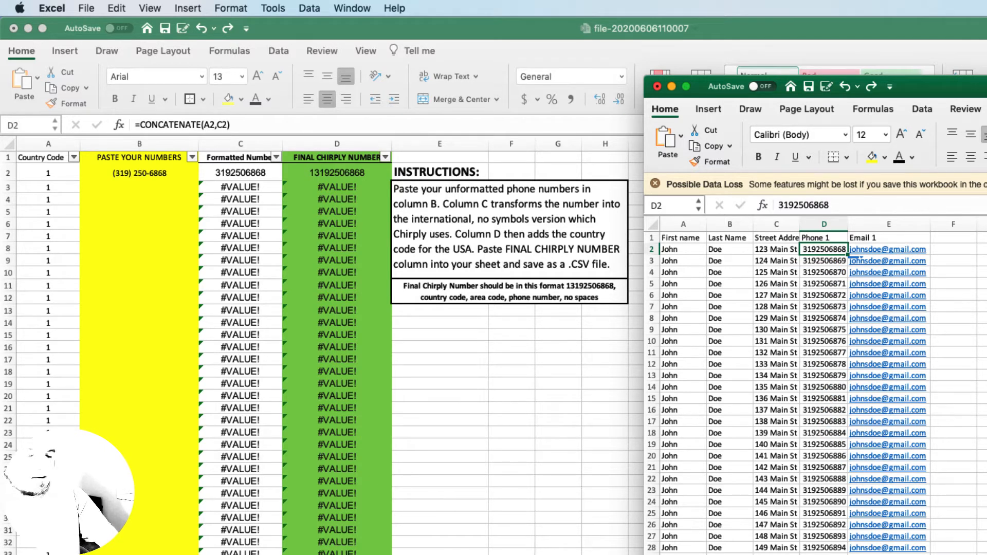
key("shift+super+Down")
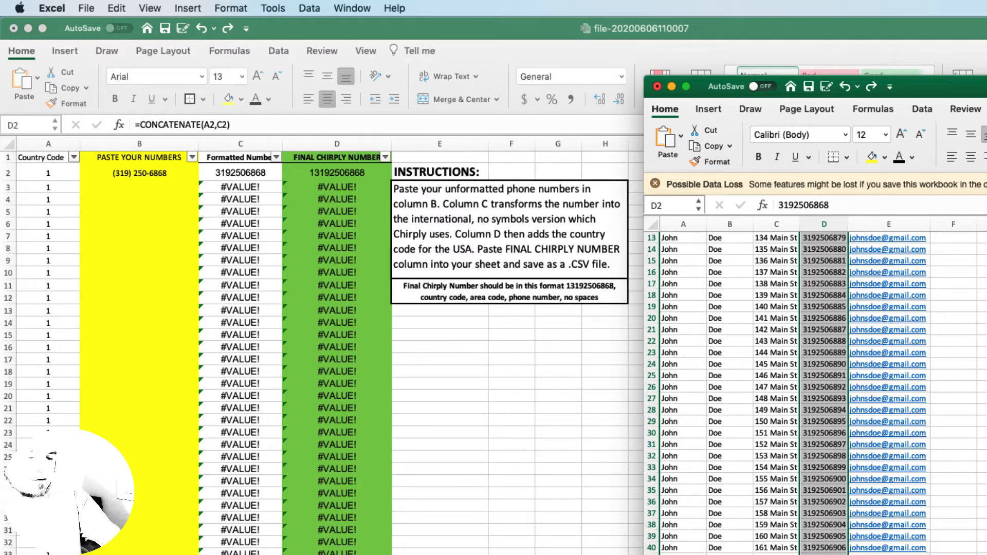
scroll(823, 390, "up", 5)
key("super+c")
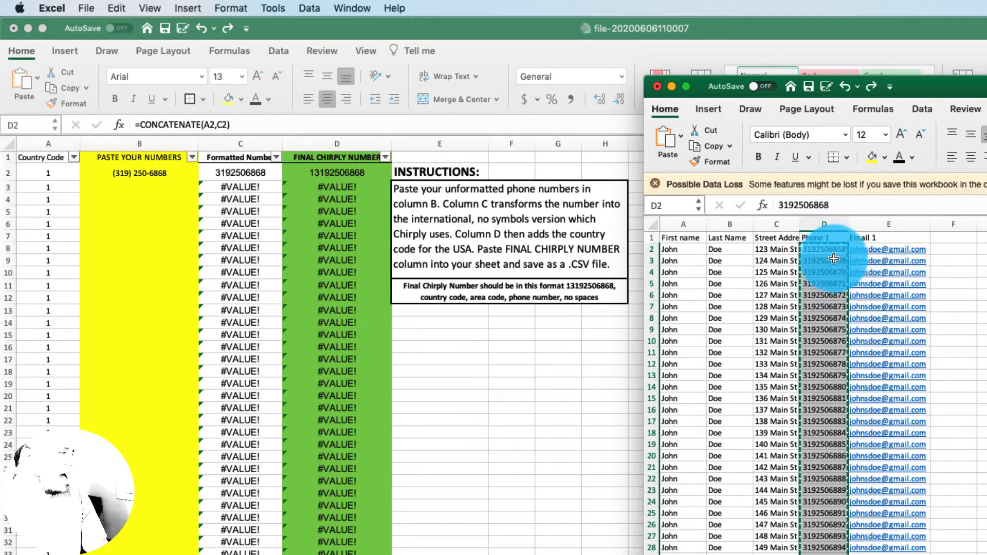
left_click(162, 177)
left_click(135, 173)
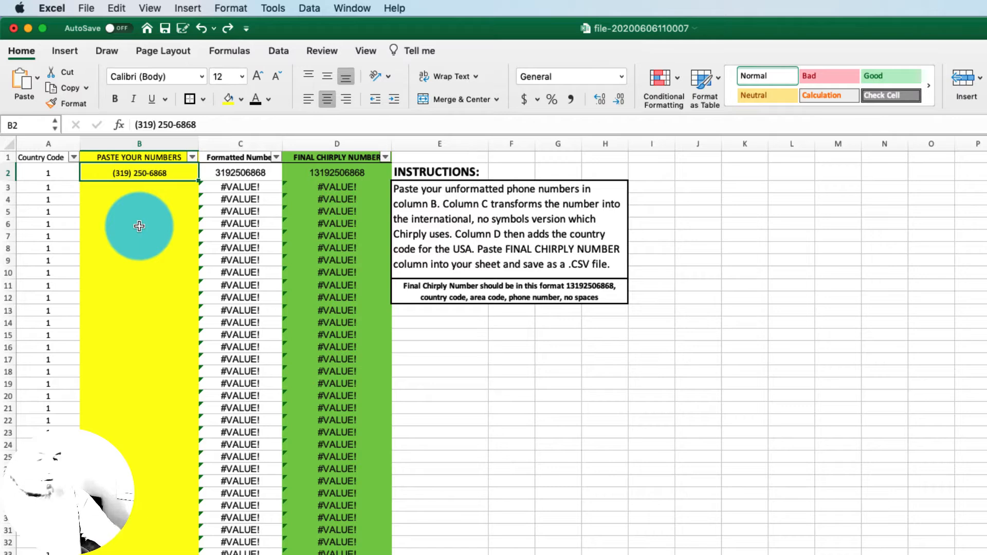
key("super+v")
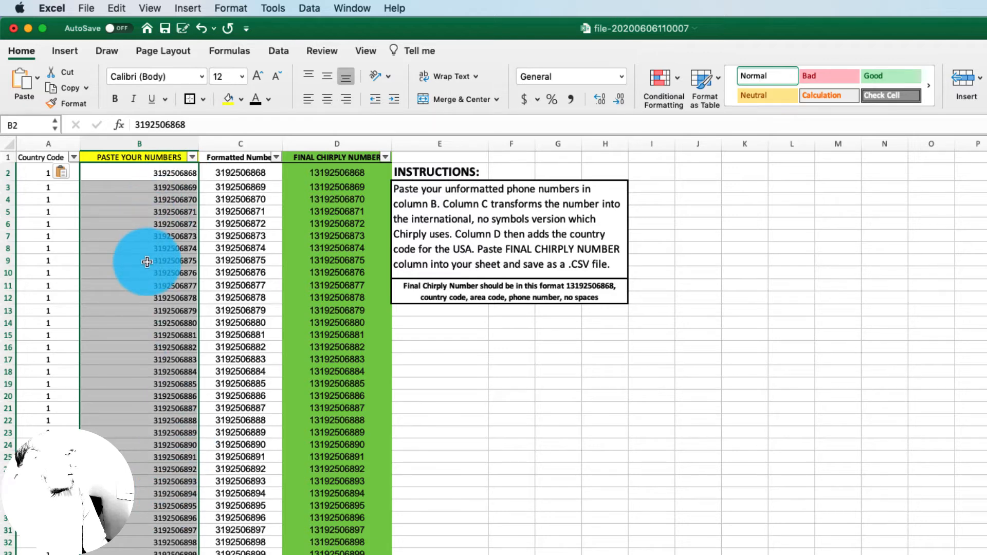
Step: Check the formatted and final number formulas in row 2 against the lead list's phone column
left_click(258, 176)
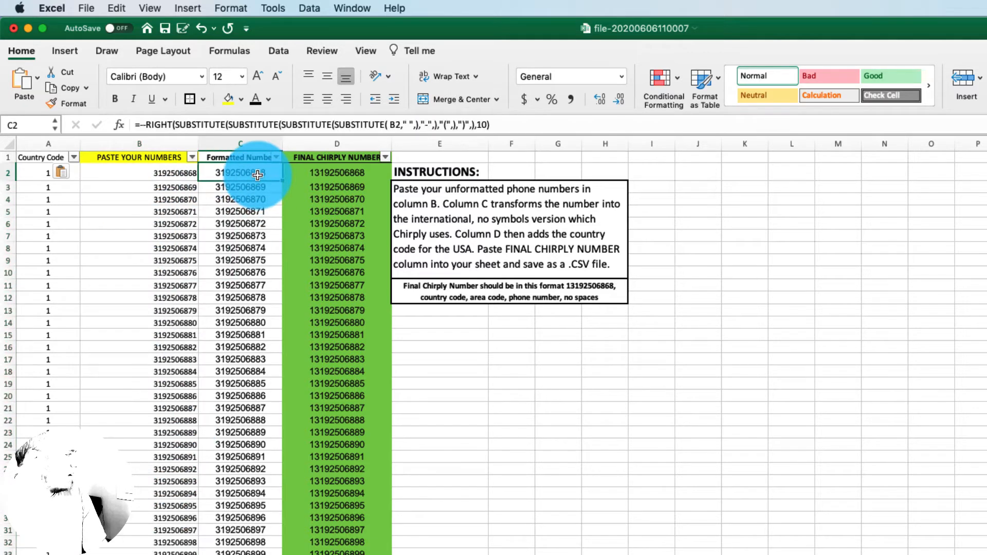
left_click(334, 173)
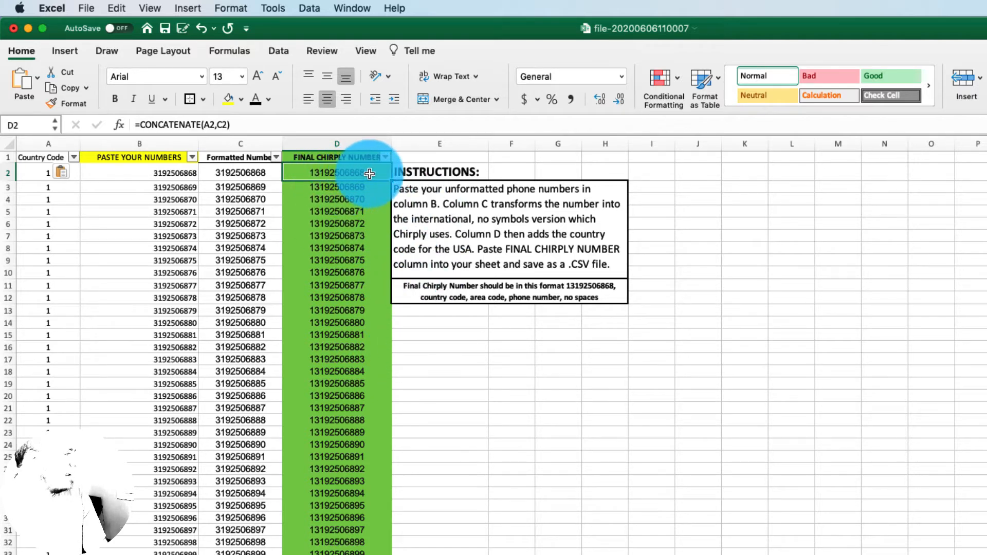
key("super+grave")
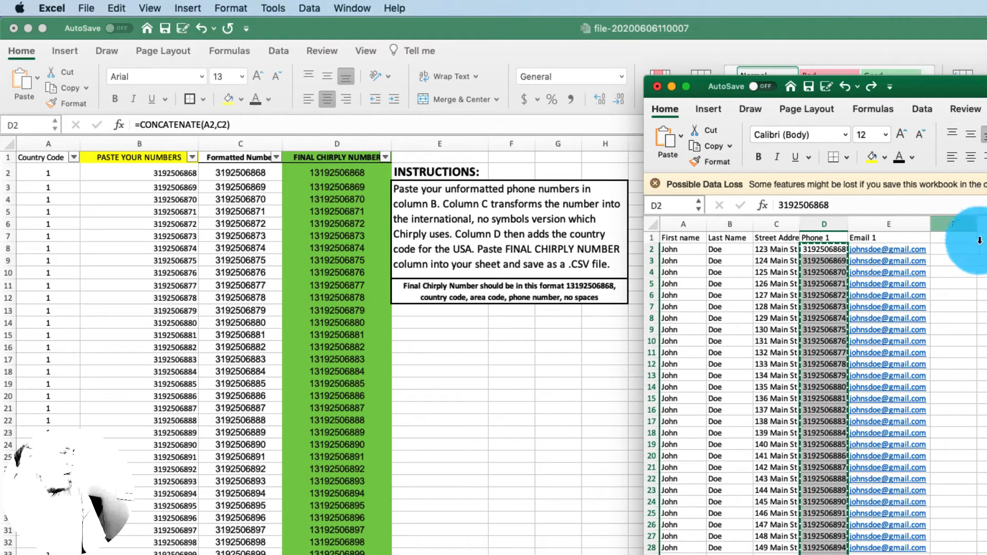
left_click(980, 284)
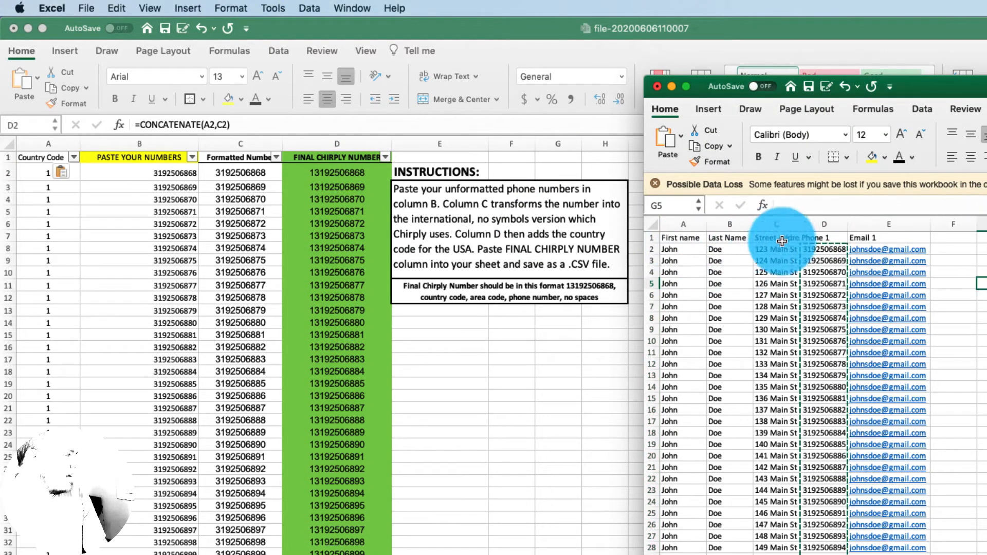
left_click(487, 462)
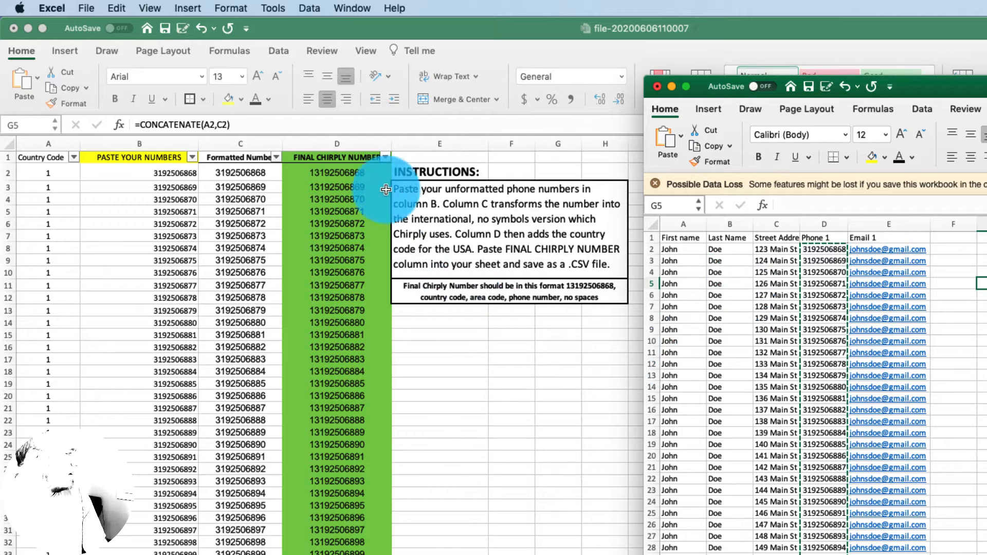
Step: Filter the FINAL CHIRPLY NUMBER column to exclude the #VALUE! entries
left_click(363, 177)
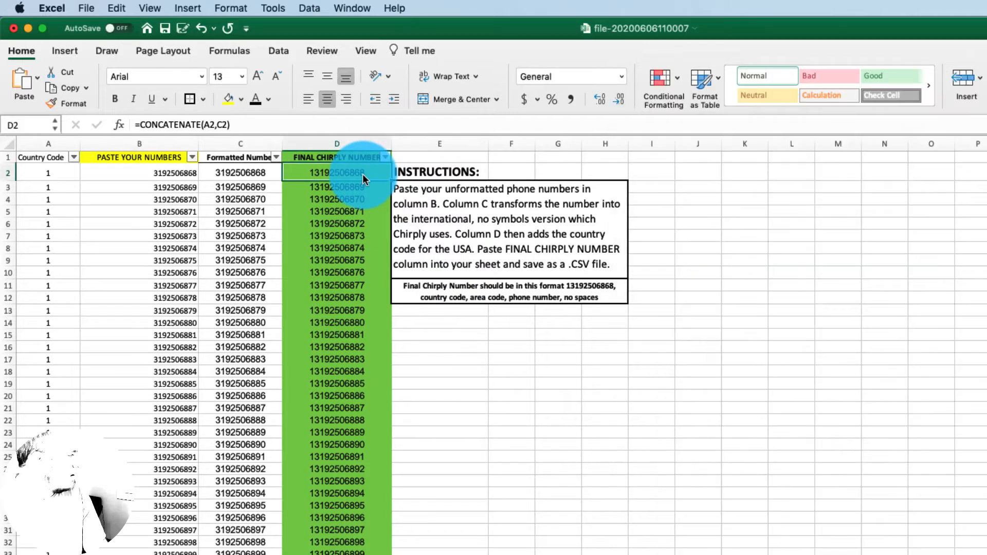
left_click(386, 158)
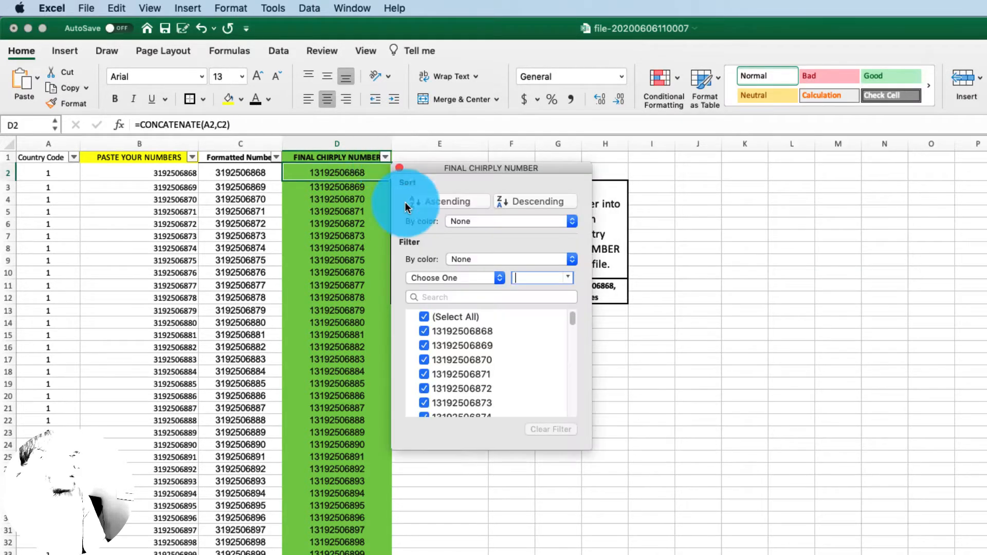
left_click_drag(575, 316, 567, 418)
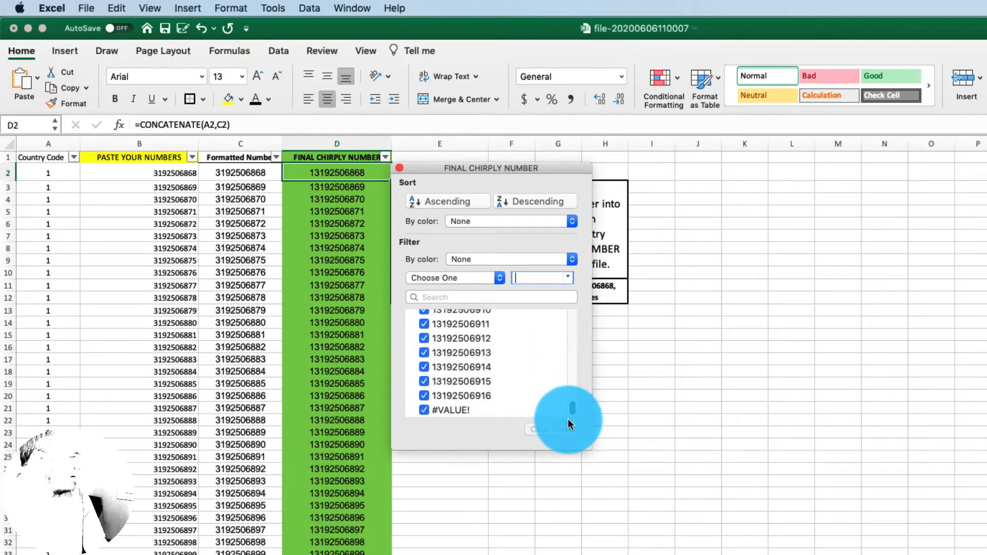
left_click(419, 410)
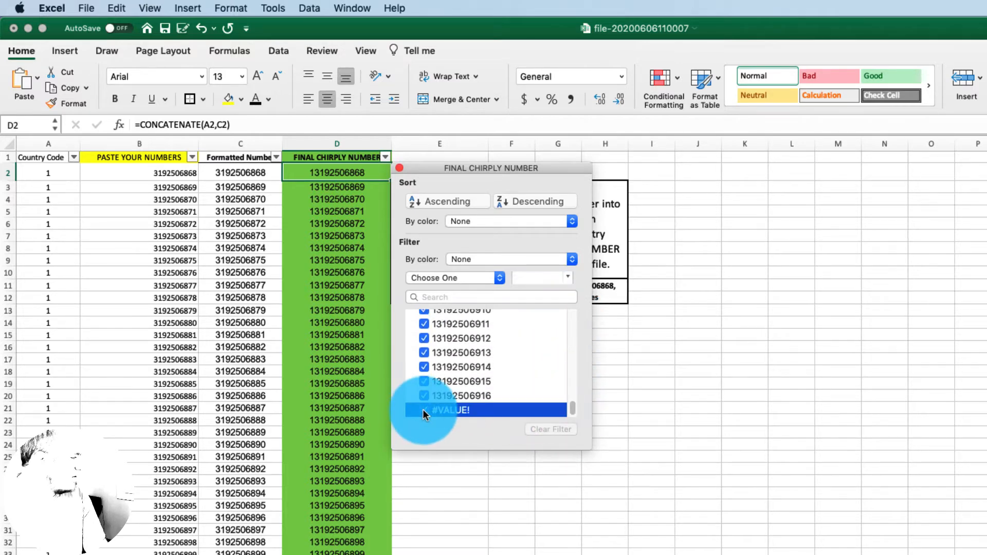
left_click(614, 427)
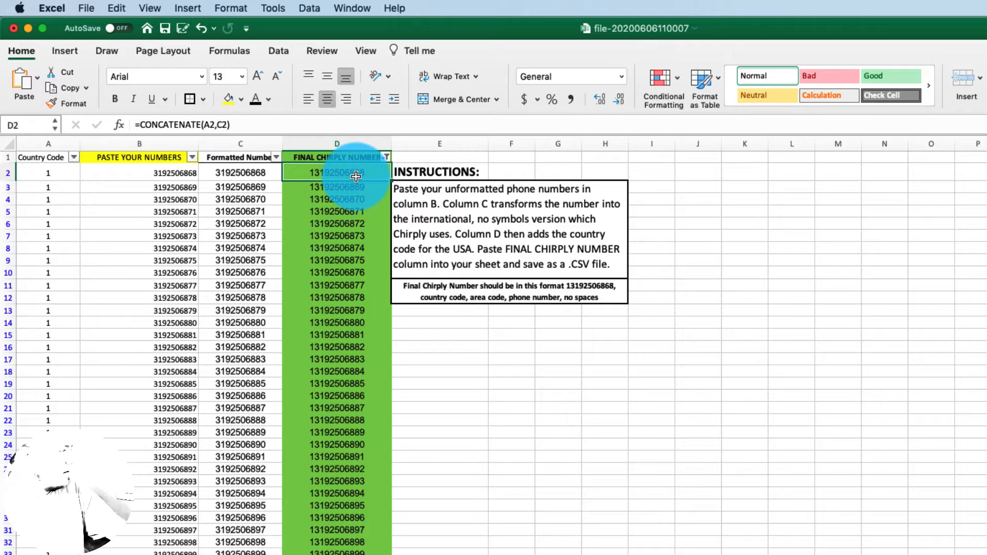
Step: Copy all the filtered final numbers from D2 downward
left_click_drag(355, 176, 355, 176)
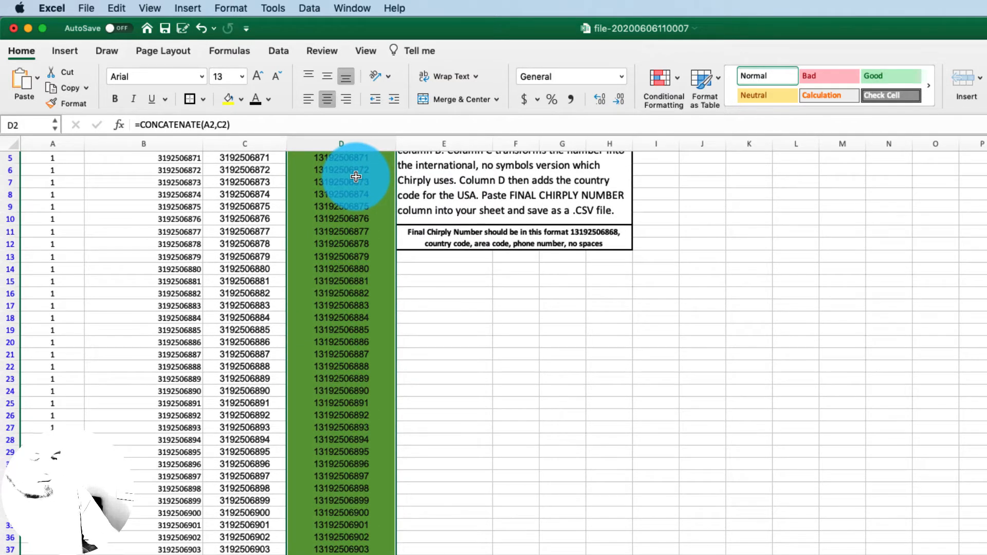
scroll(356, 176, "up", 2)
key("super+c")
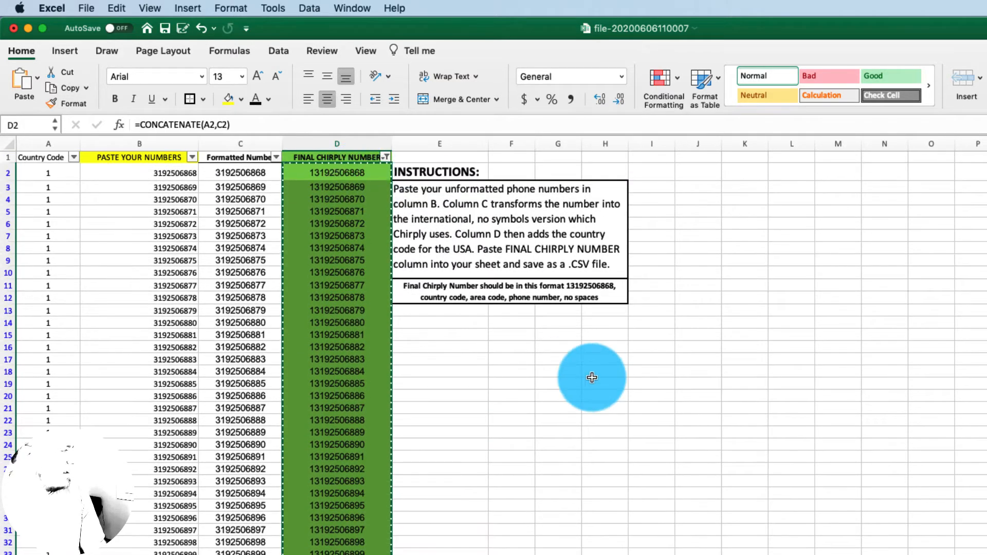
Step: Paste the final numbers over the lead list's Phone 1 column from D2 as Values Only and convert them to numbers
key("super+grave")
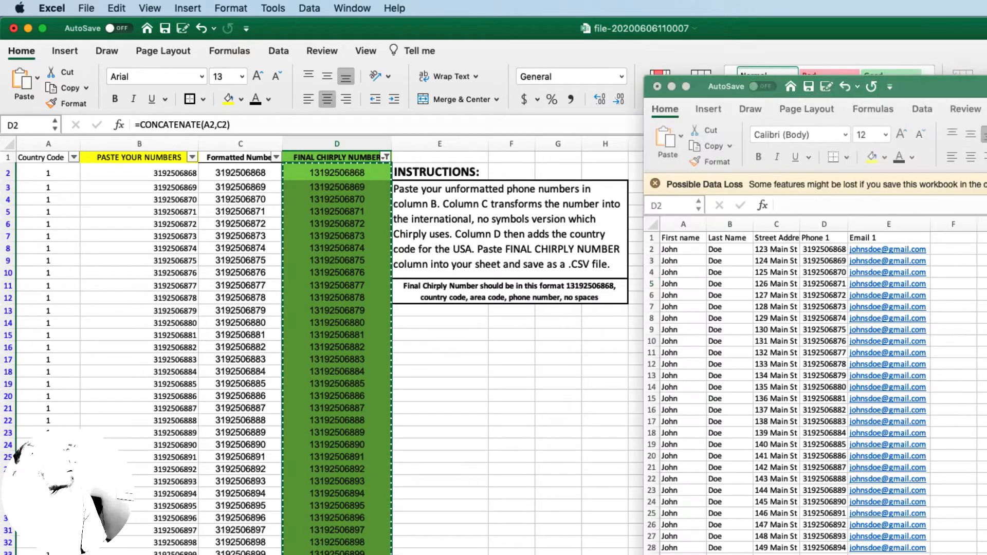
left_click(827, 253)
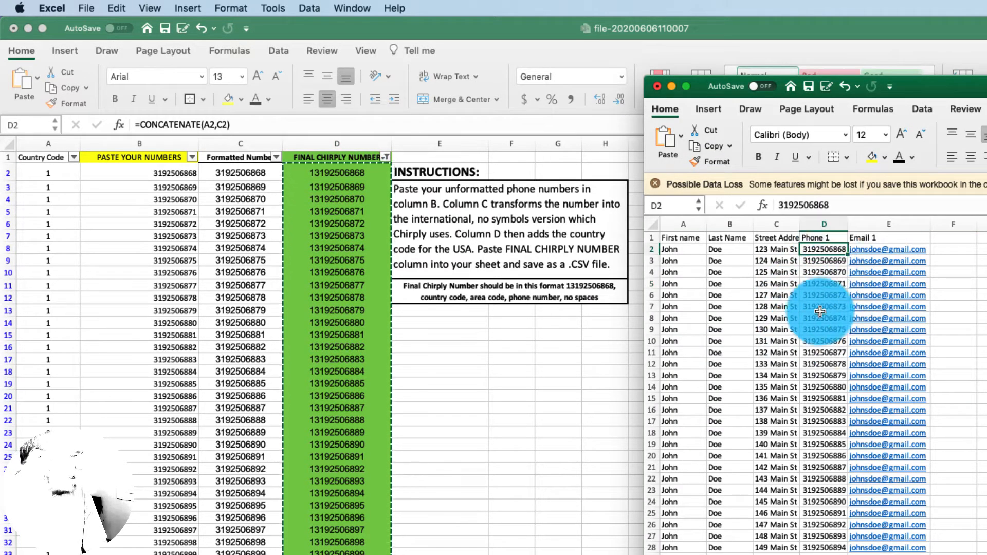
key("super+v")
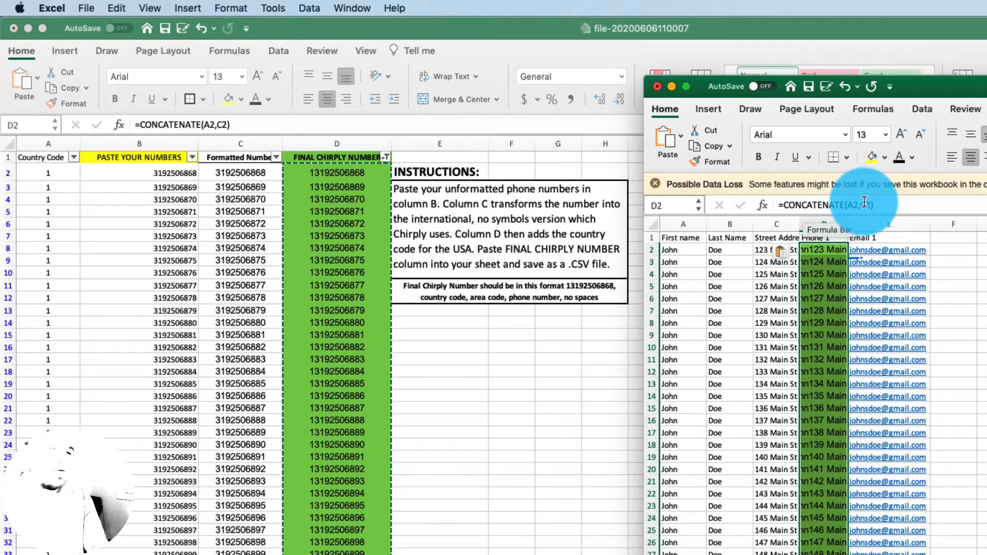
left_click(790, 251)
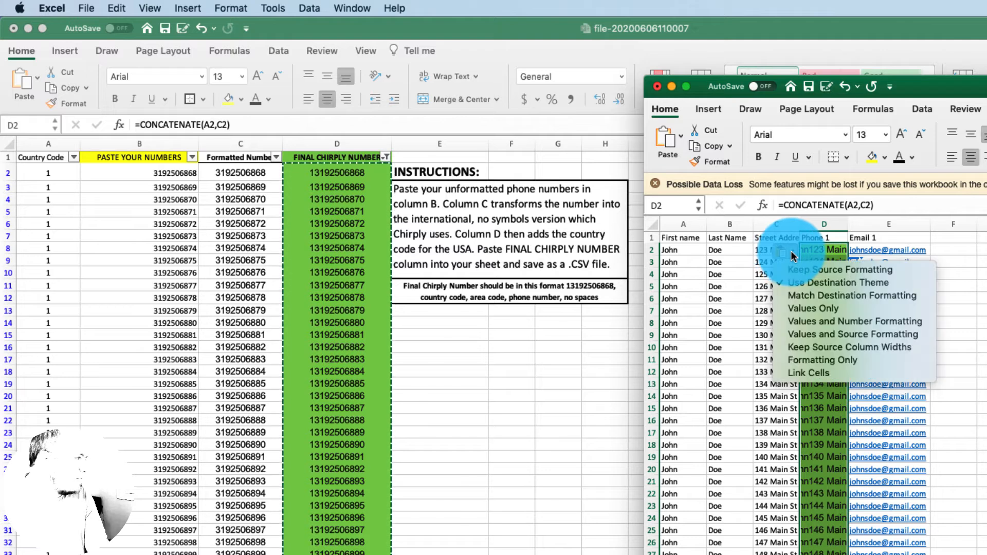
left_click(813, 309)
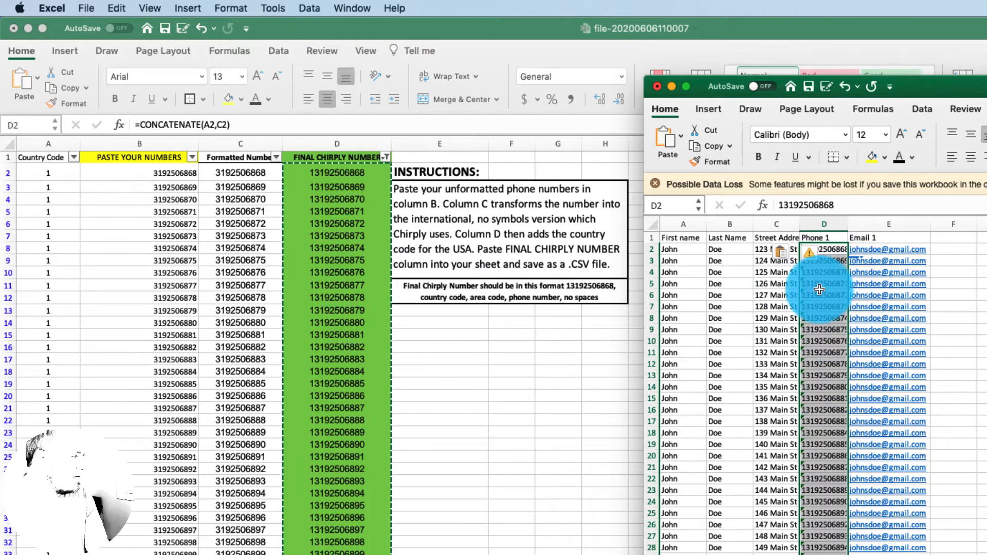
left_click(816, 254)
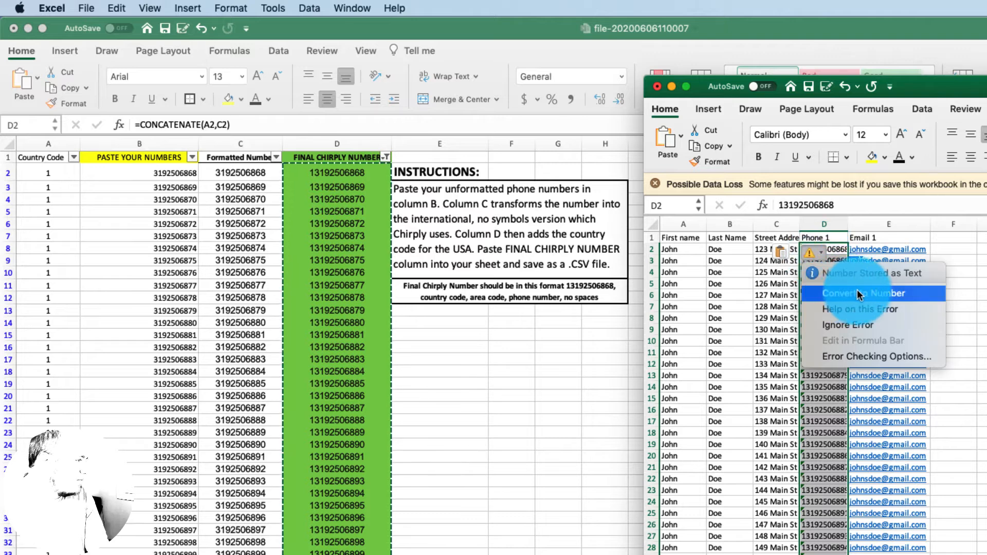
left_click(871, 294)
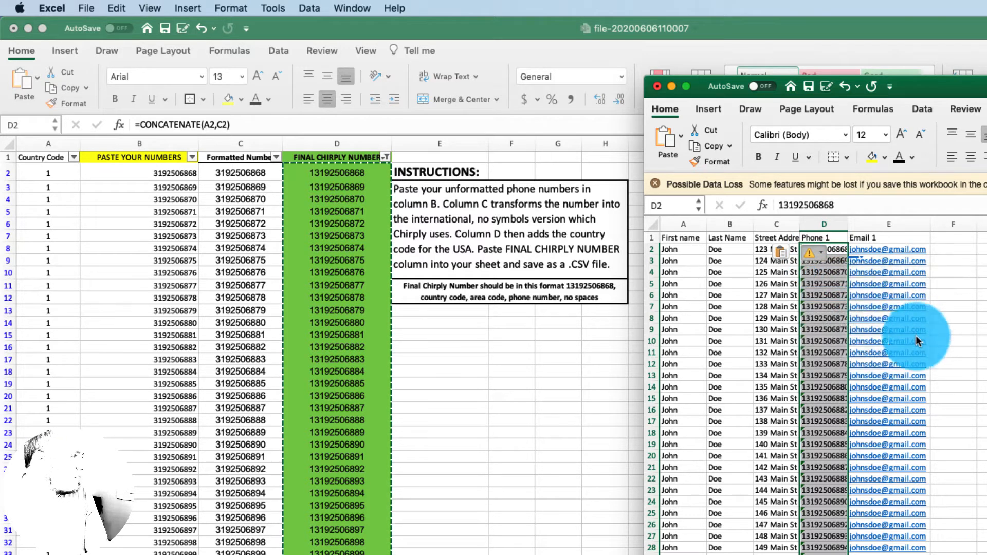
Step: Widen the lead list's Phone 1 column so the full phone numbers fit
left_click_drag(848, 234, 852, 234)
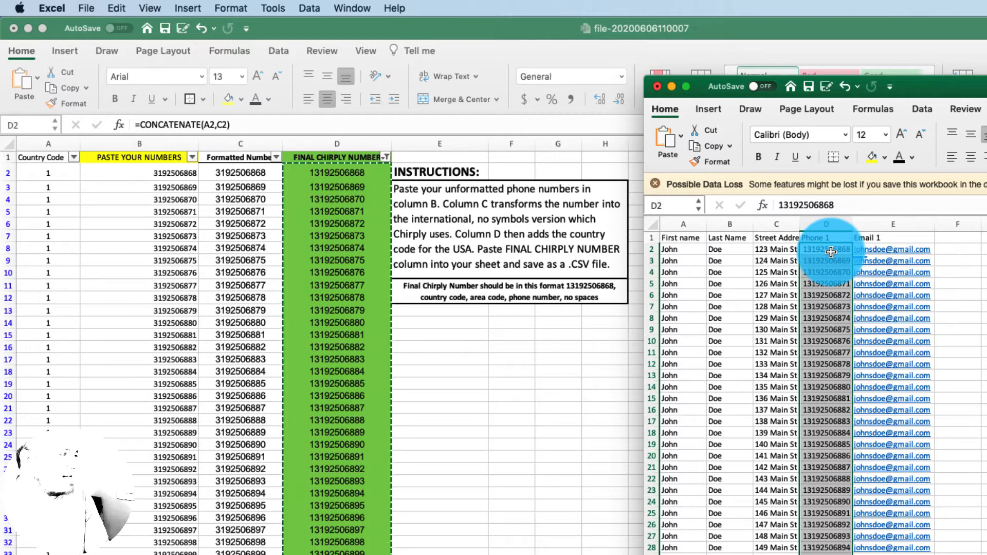
left_click(814, 294)
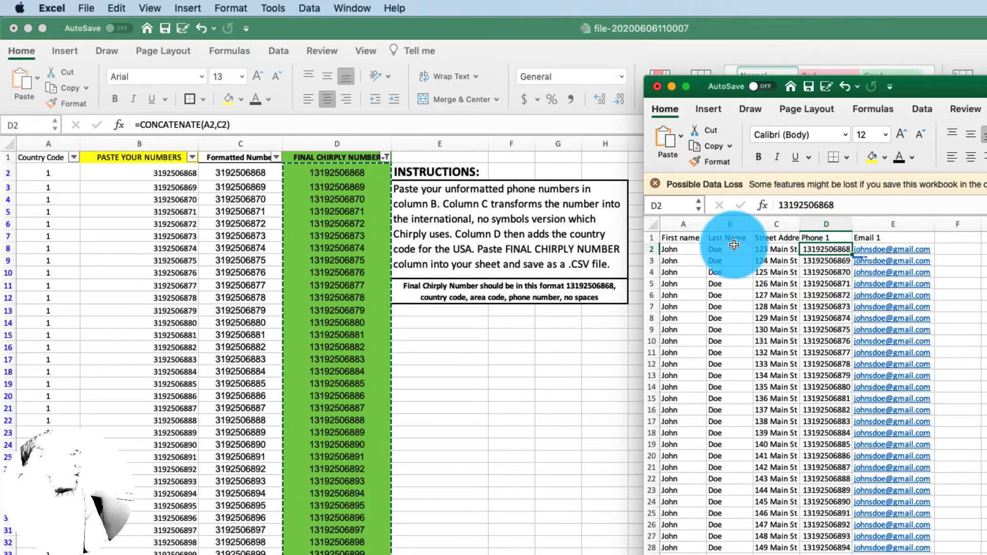
Step: Paste the copied final numbers as Values Only into the Phone column from I3 on the formatter workbook's contact template sheet
left_click(353, 196)
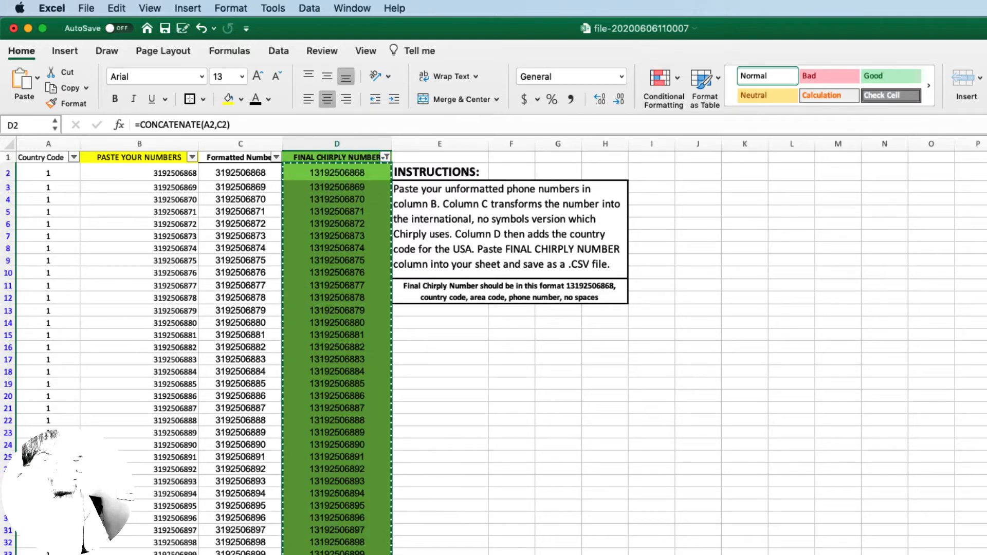
key("ctrl+Page_Down")
left_click(536, 181)
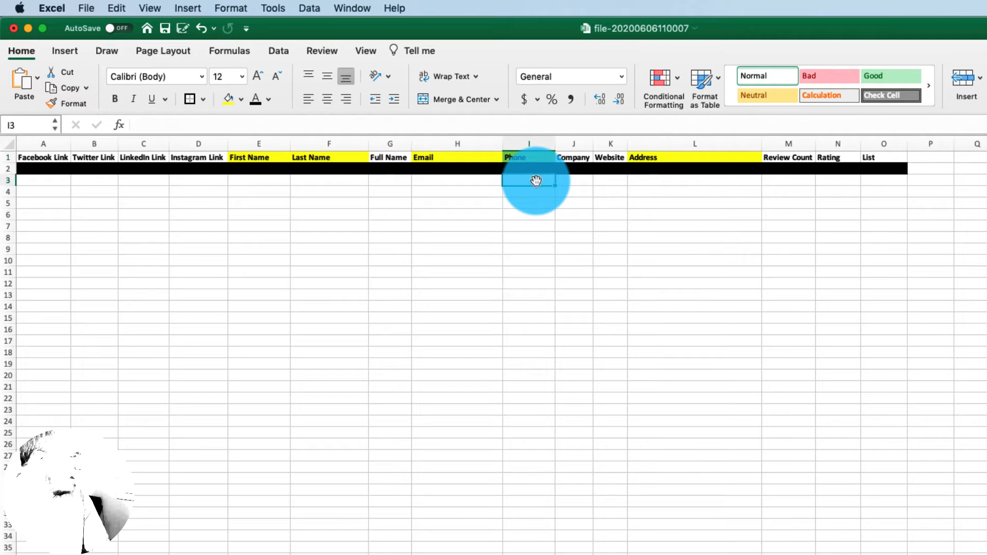
key("super+v")
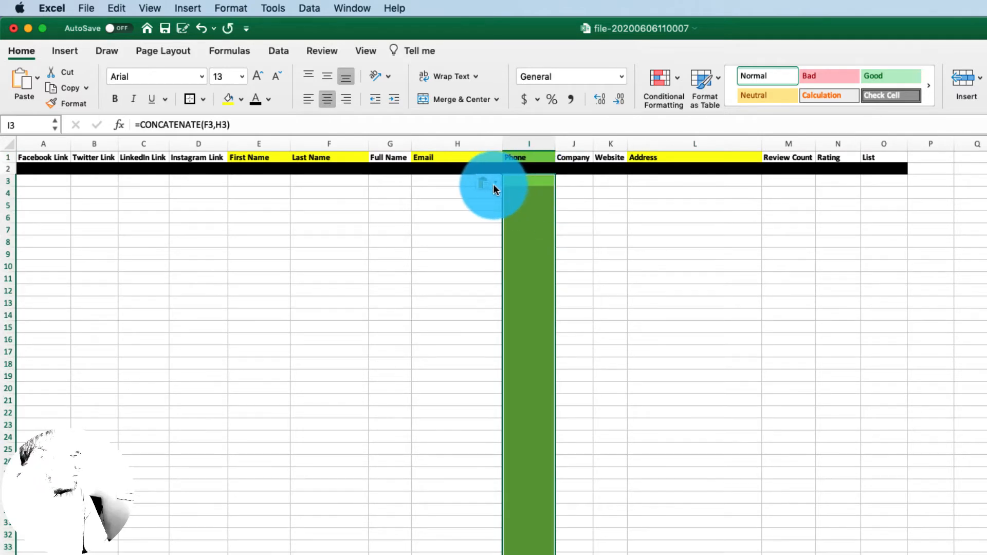
left_click(488, 184)
left_click(527, 242)
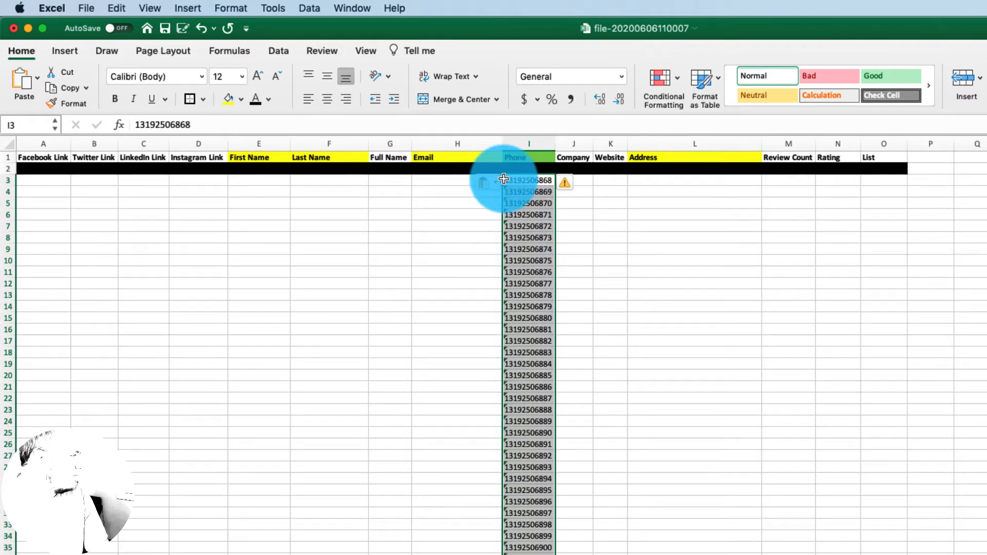
Step: Convert the pasted values in the template's Phone column from text to numbers
left_click(573, 184)
left_click(607, 226)
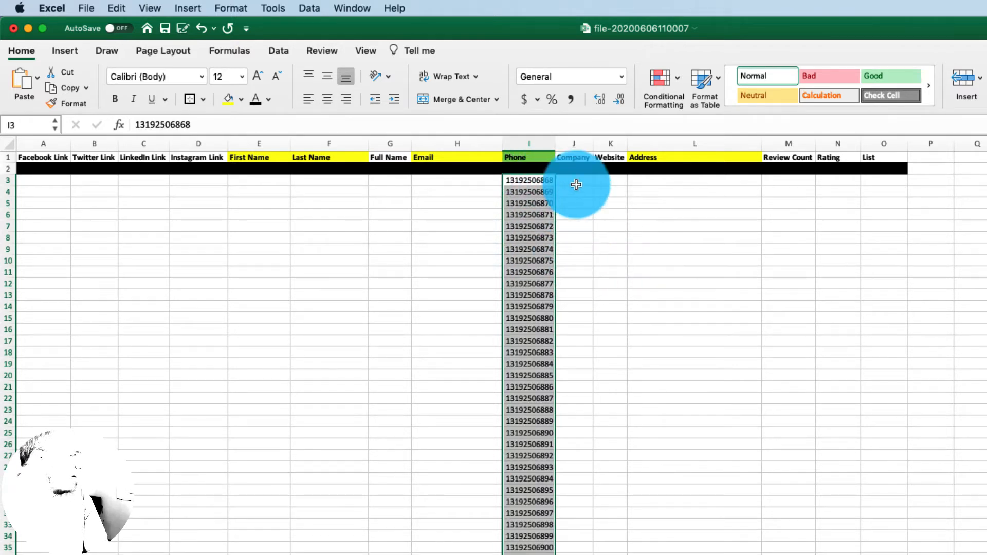
left_click(608, 202)
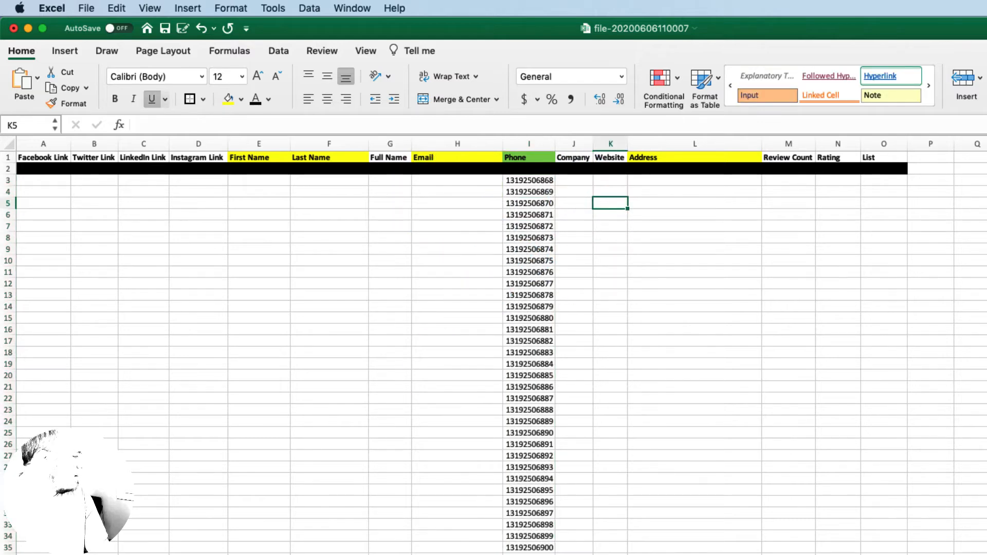
Step: Copy all first and last names from A2:B2 downward in the lead list into the template's First Name and Last Name columns from E3
key("super+grave")
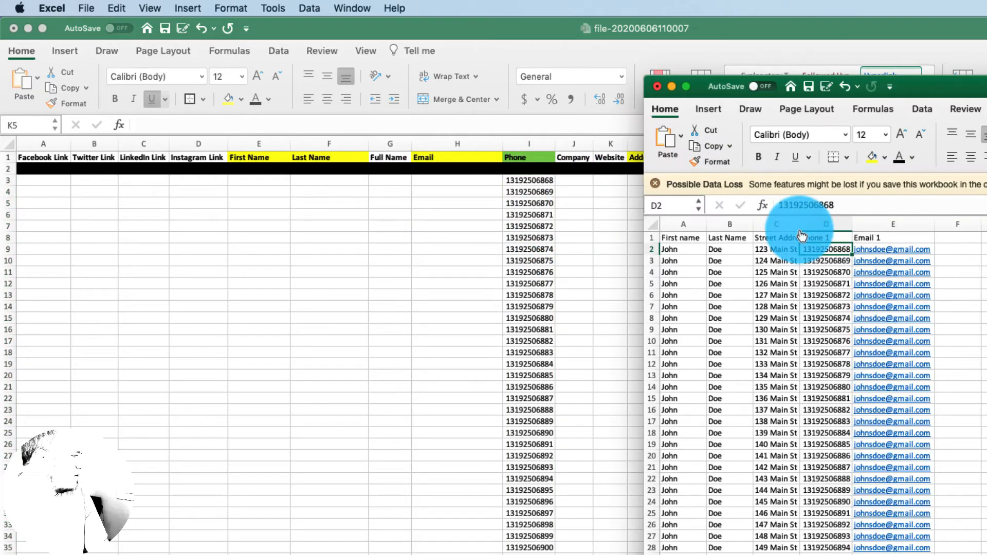
left_click(691, 250)
left_click_drag(690, 250, 714, 251)
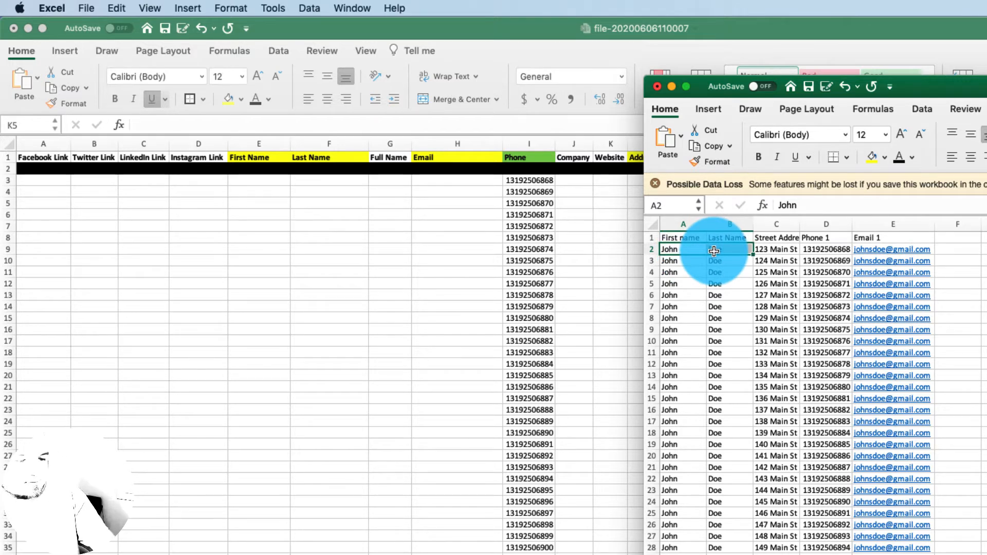
left_click_drag(714, 251, 714, 251)
key("super+c")
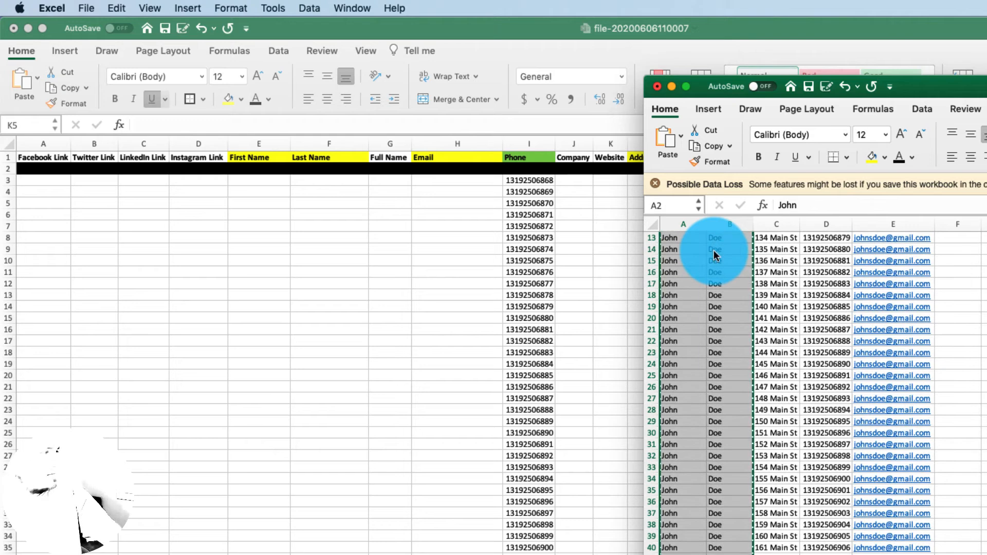
left_click(257, 192)
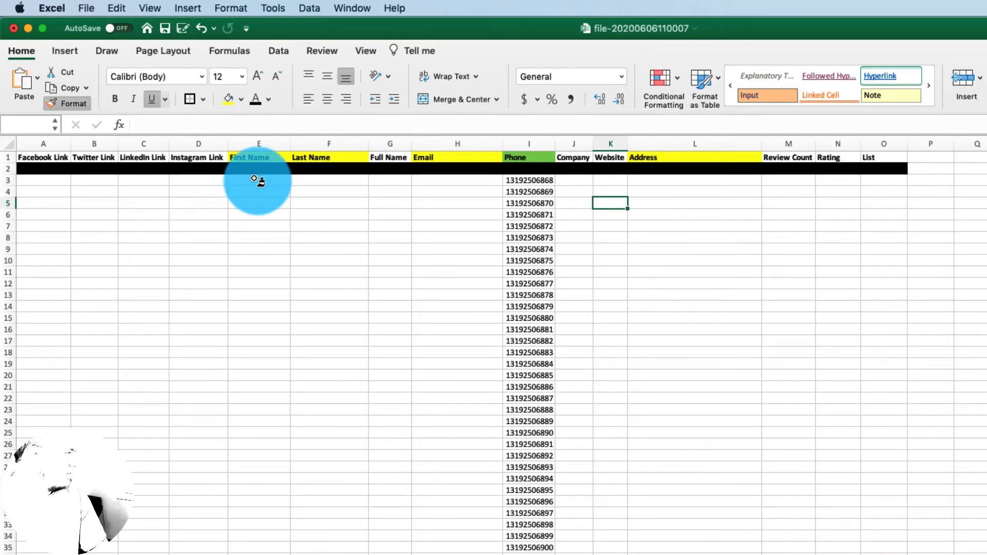
left_click(257, 180)
left_click(257, 181)
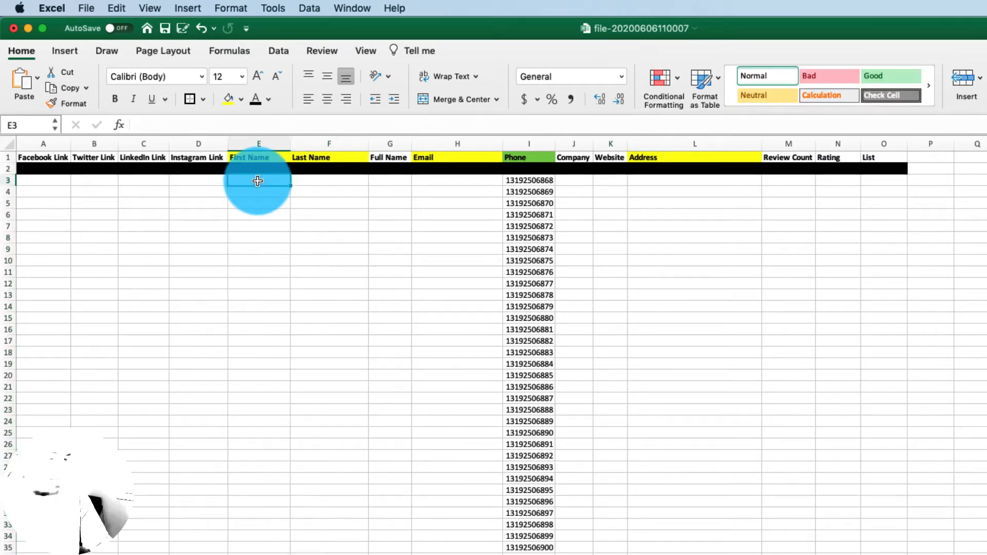
key("super+v")
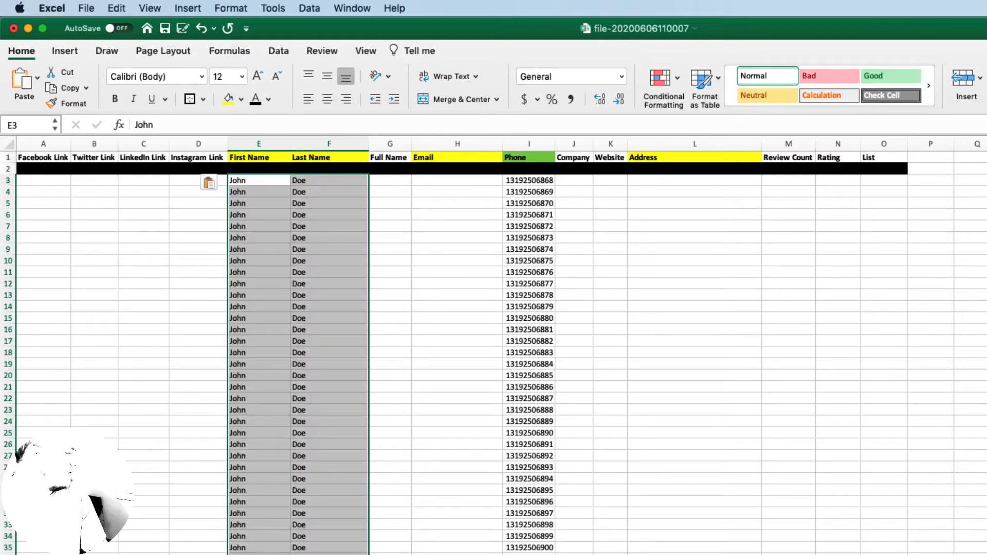
Step: Copy all street addresses from C2 downward in the lead list into the template's Address column from L3
key("super+grave")
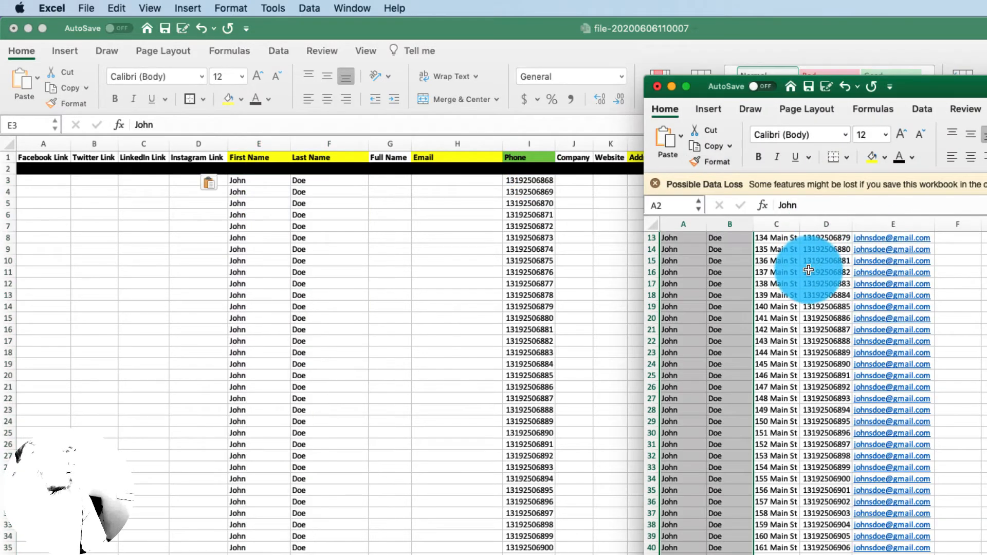
left_click(809, 269)
key("super+Up")
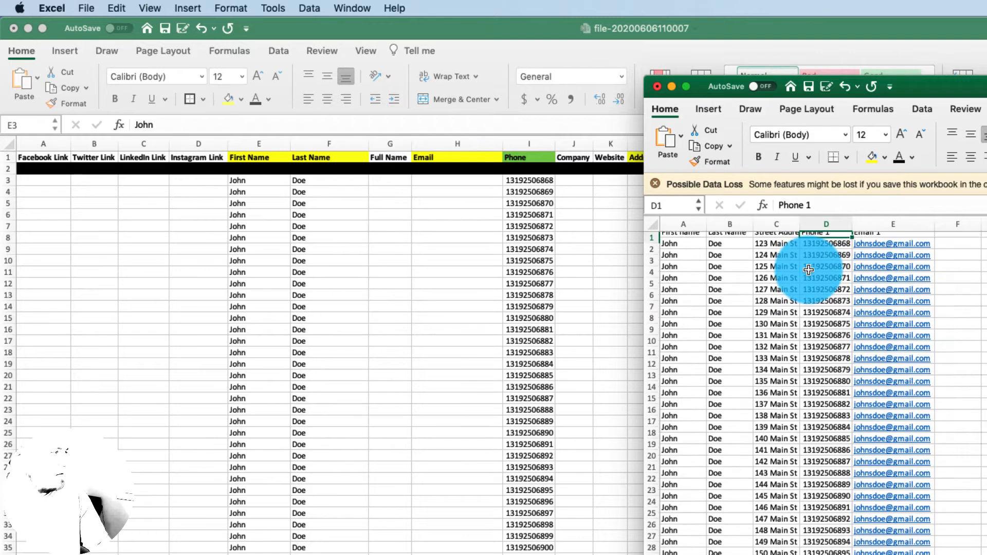
key("Left")
key("Down")
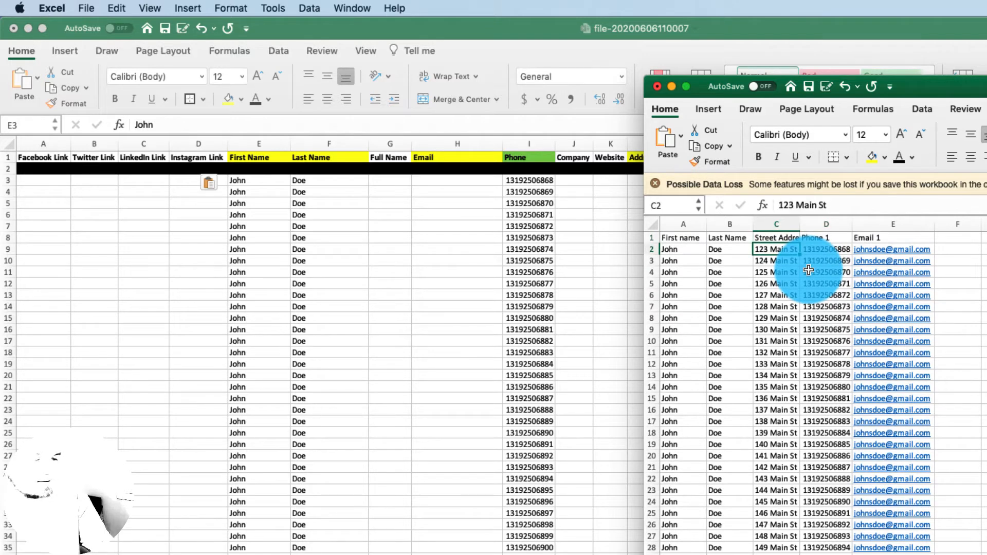
key("super+shift+Down")
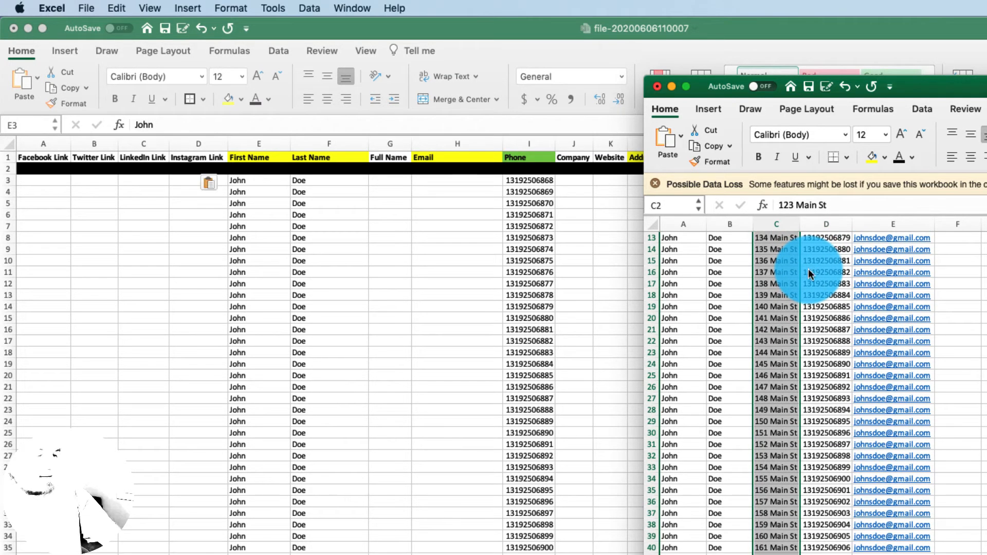
key("super+c")
left_click(385, 201)
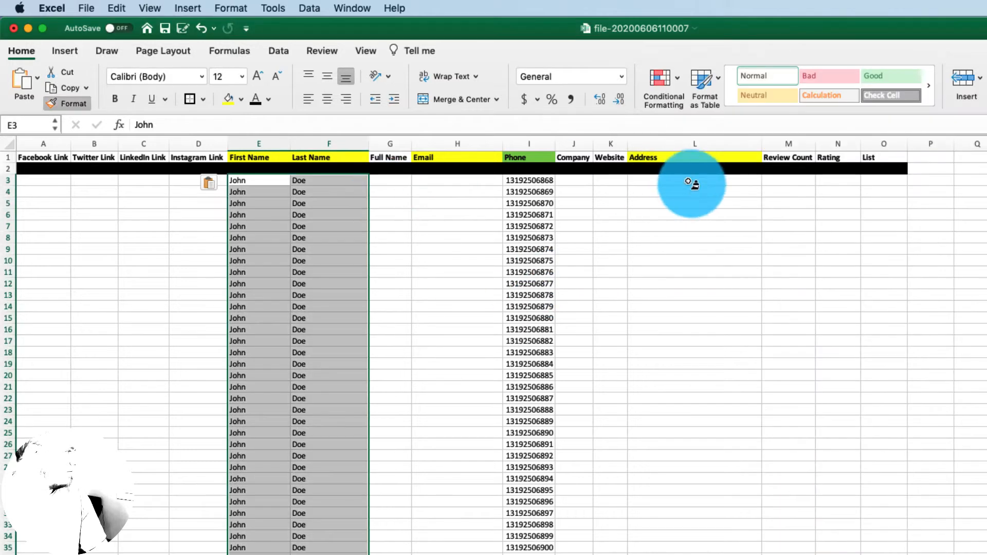
left_click(690, 181)
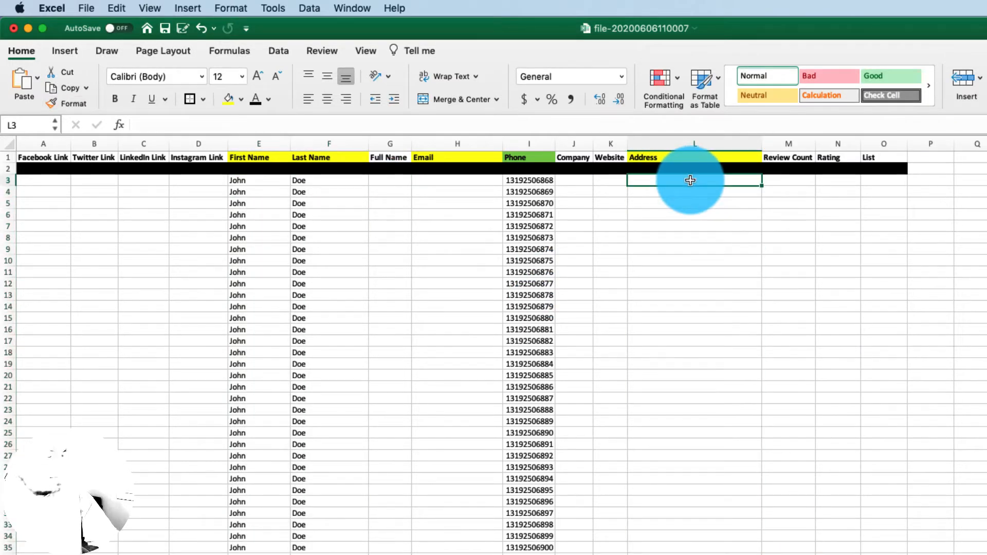
key("super+v")
Step: Copy all Email 1 entries from E2 downward in the lead list into the template's Email column from H3
key("super+grave")
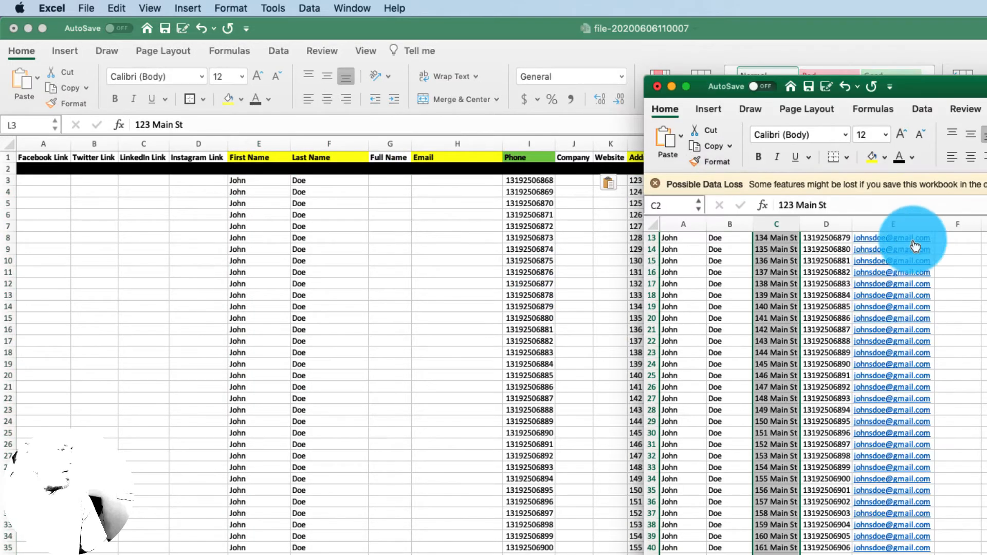
left_click(960, 286)
key("super+Up")
key("Left")
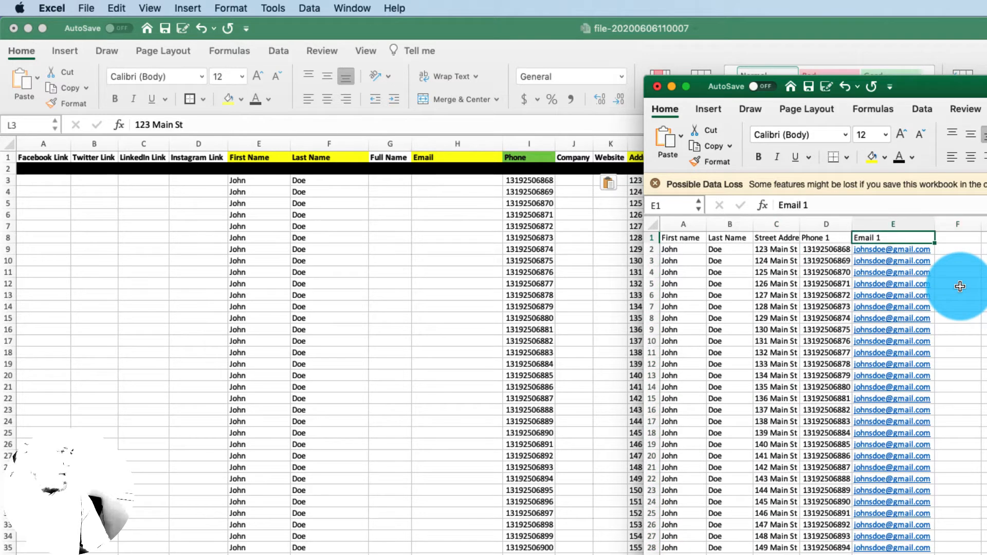
key("Down")
key("super+shift+Down")
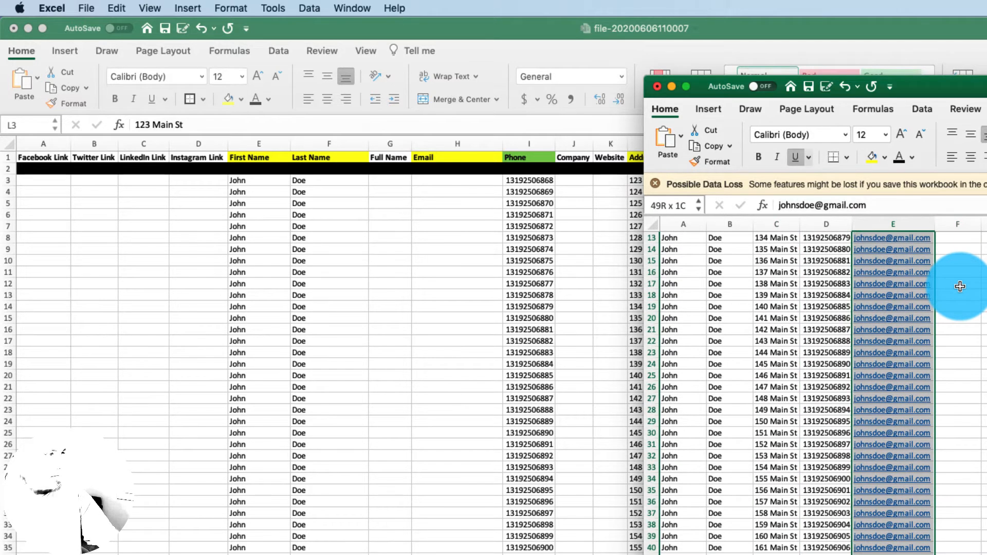
key("super+c")
left_click(446, 282)
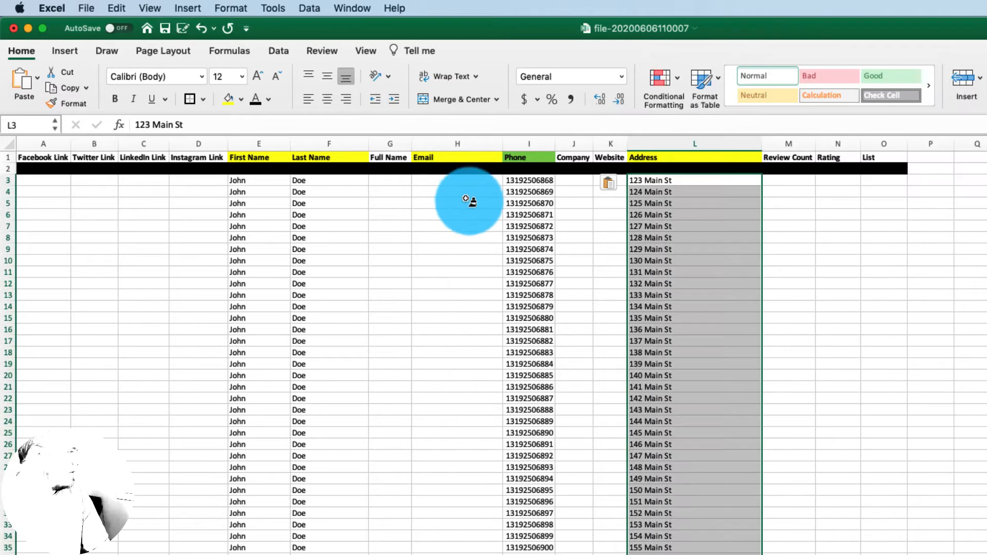
left_click(468, 183)
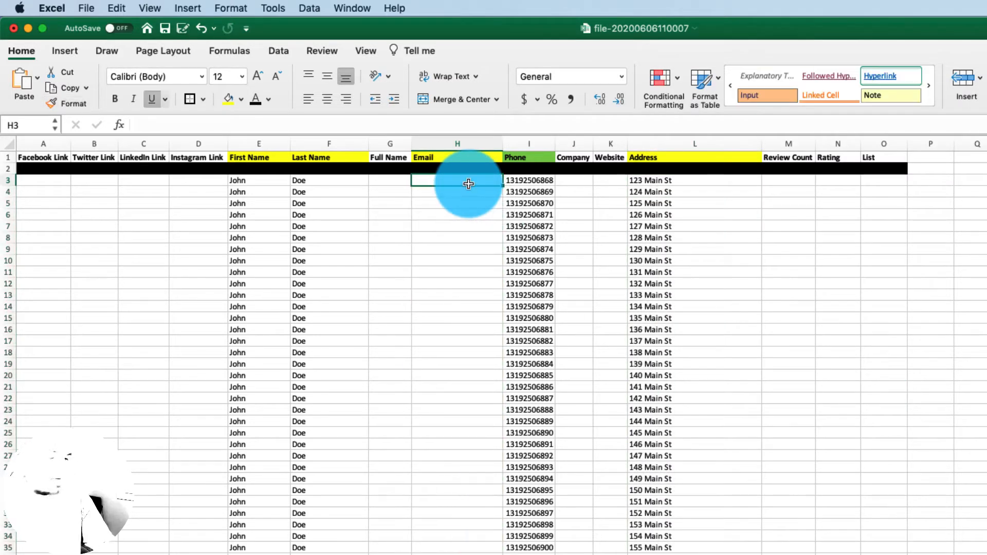
key("super+v")
Step: Enter "Chirply Demo List" in the template's List column at O3
left_click(896, 188)
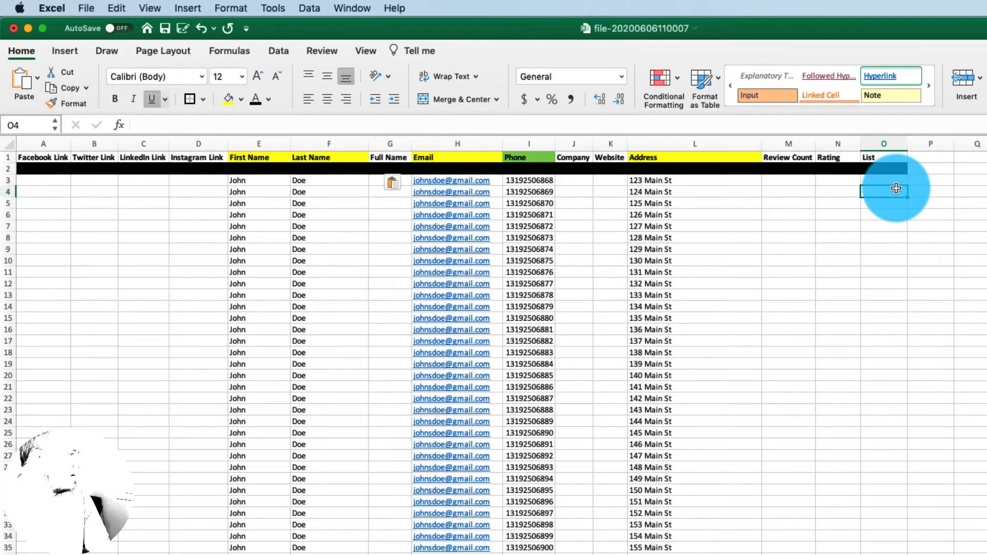
left_click(893, 177)
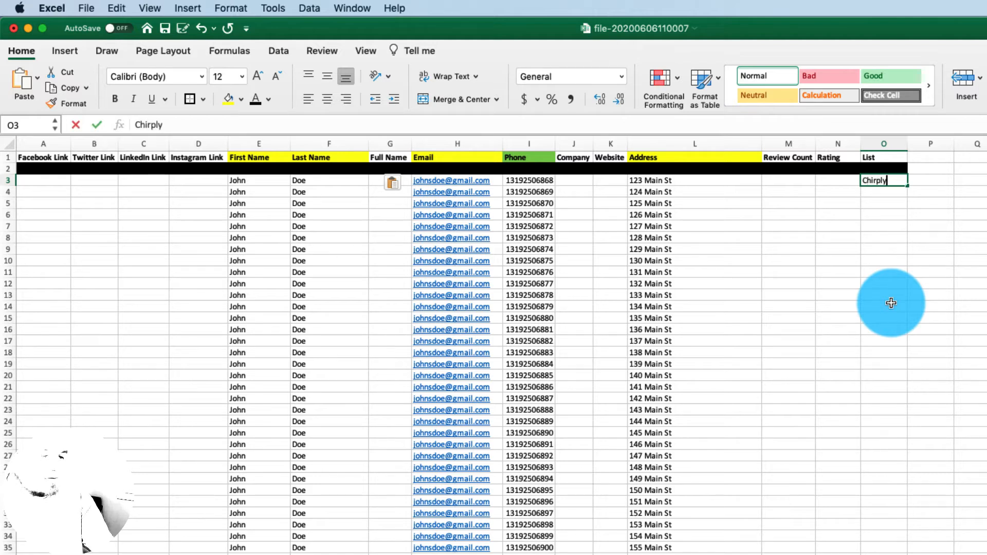
type("Chirply Demo List")
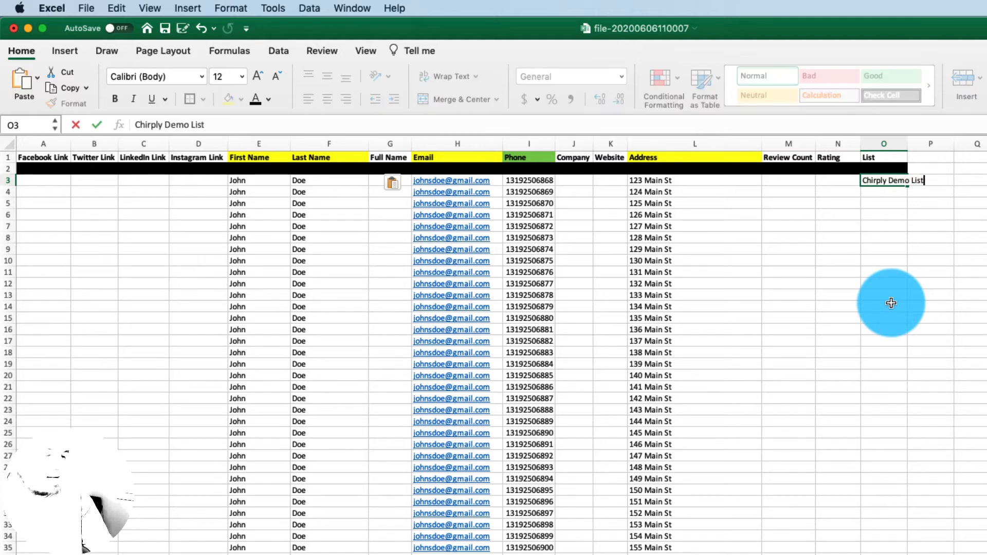
left_click(901, 284)
Step: Fill the list name from O3 down the List column alongside all contacts and return to the header row
left_click(905, 182)
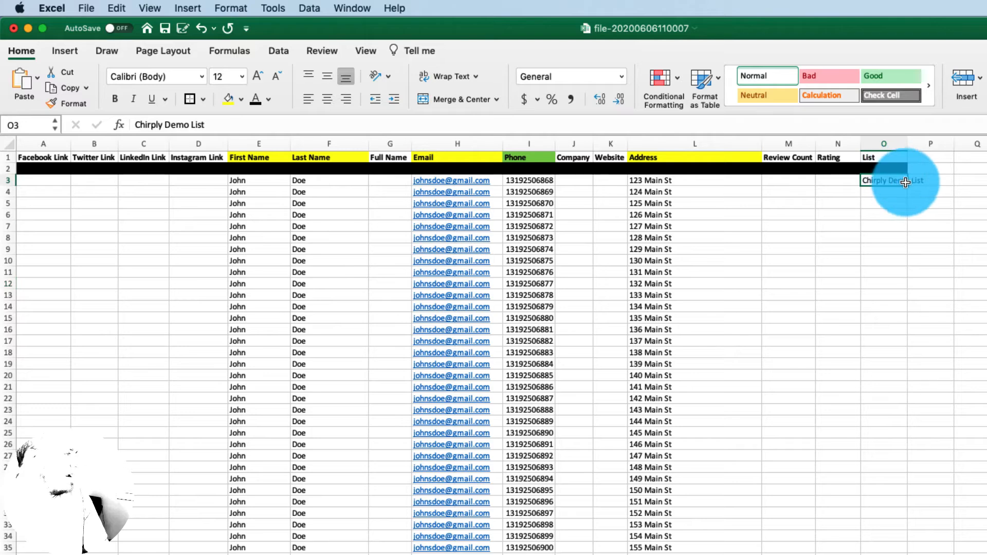
left_click_drag(907, 185, 885, 554)
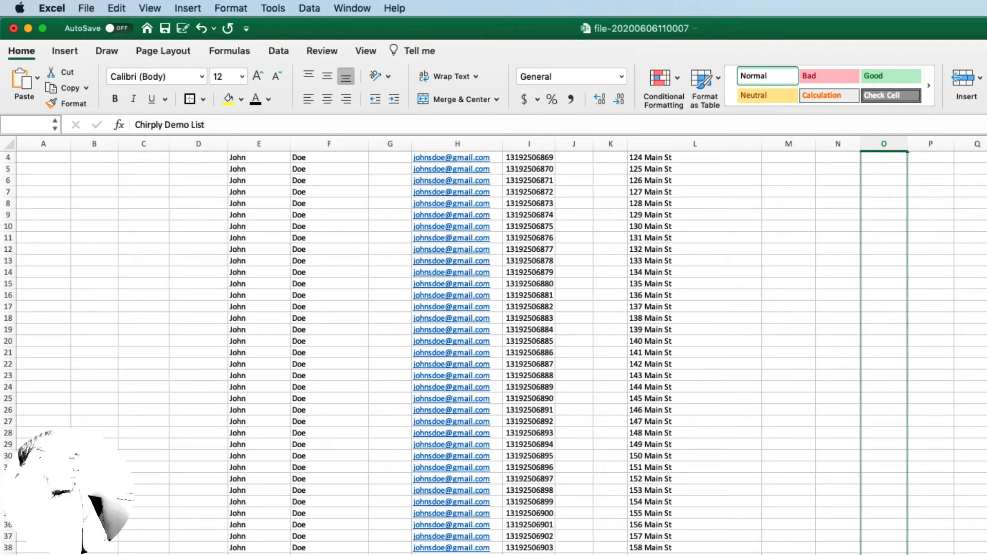
left_click_drag(886, 554, 885, 554)
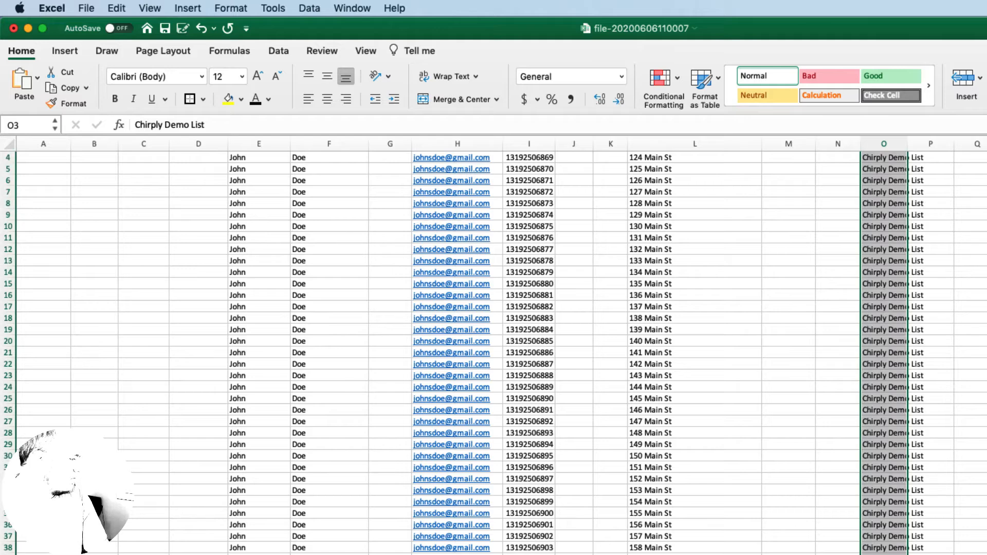
left_click(892, 456)
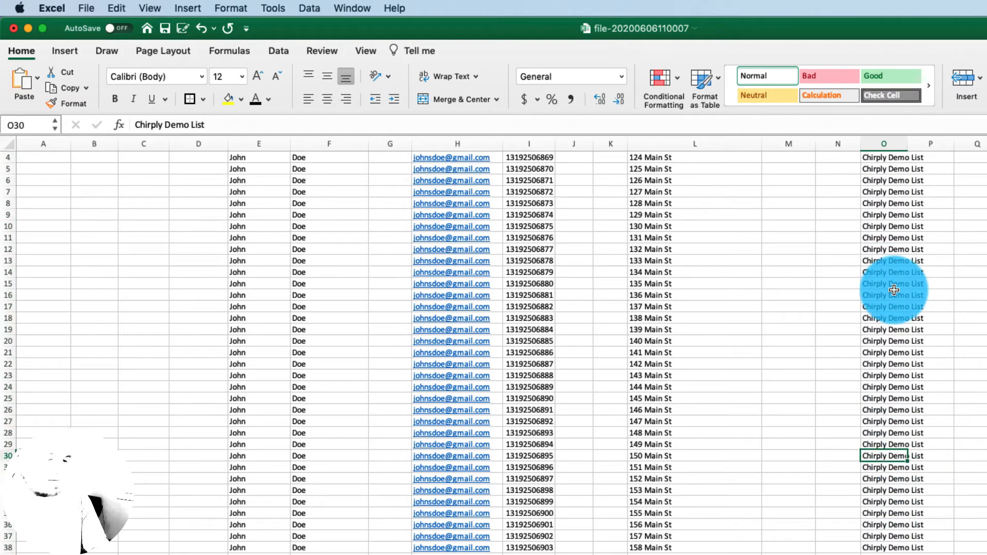
key("ctrl+Up")
key("ctrl+Up")
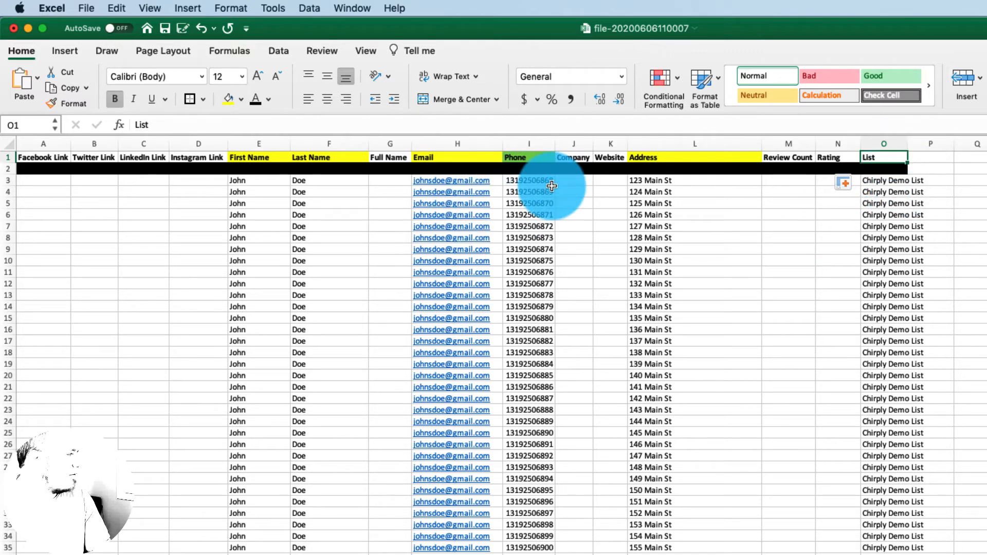
Step: Save the active sheet to the Desktop as "Chirply CSV Demo" in CSV UTF-8 (Comma delimited) format
left_click(89, 8)
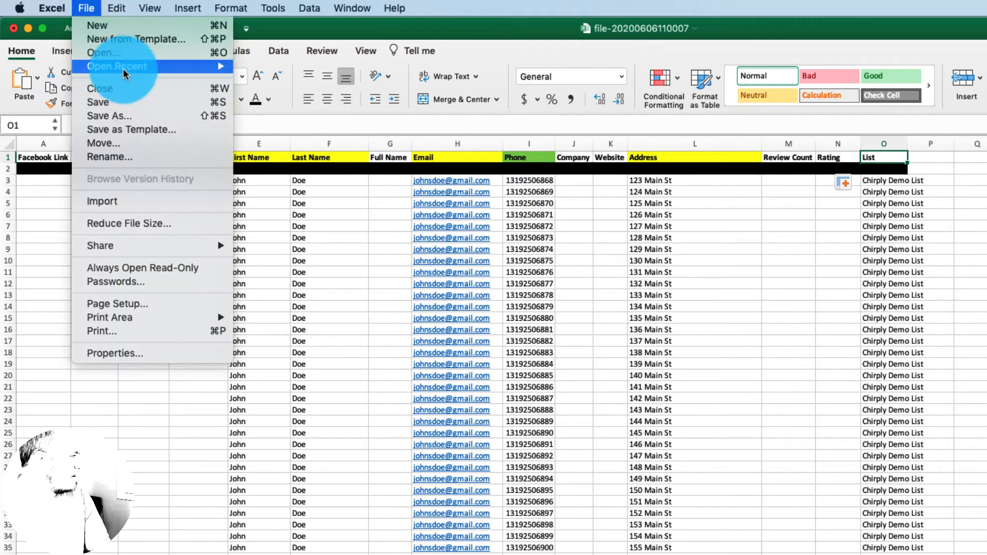
left_click(132, 117)
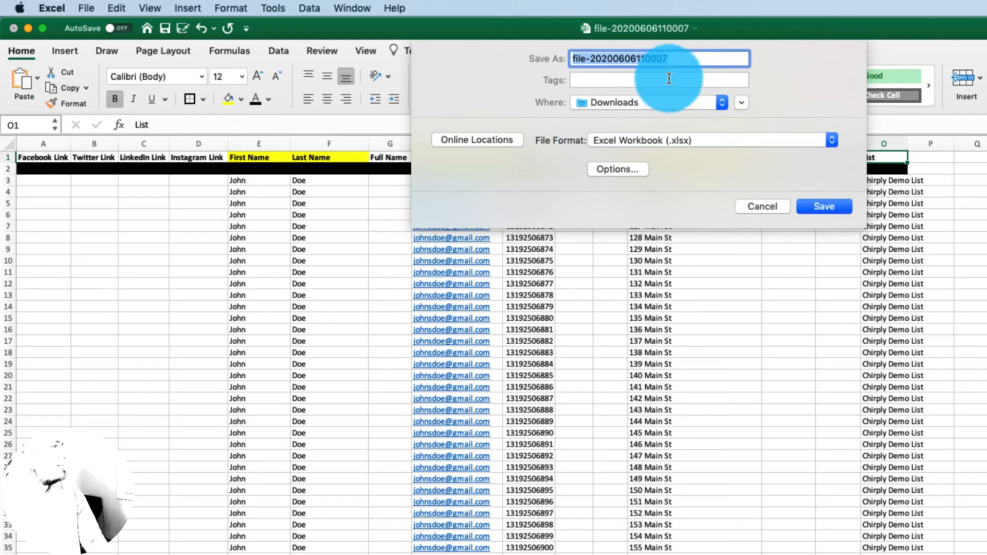
type("Chirply CSV Demo")
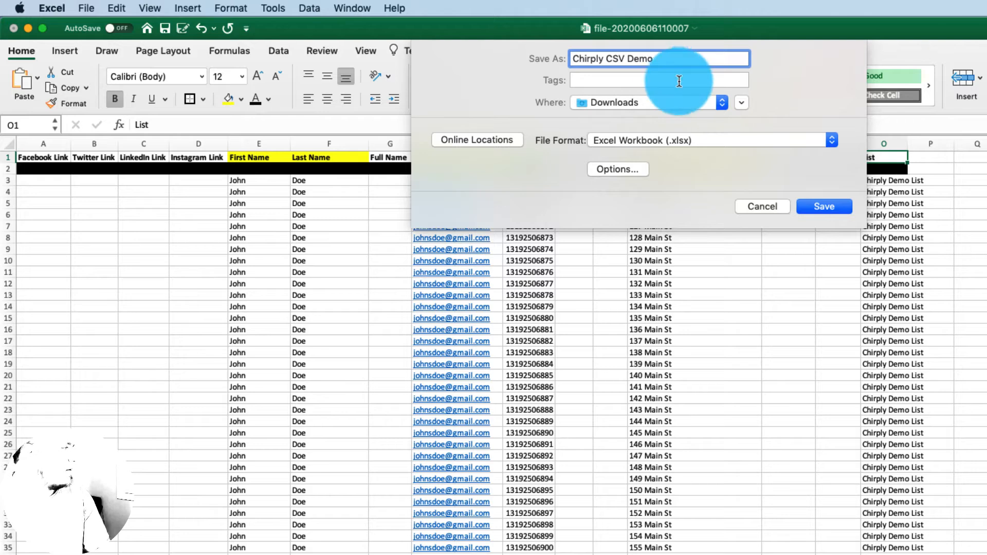
left_click(659, 102)
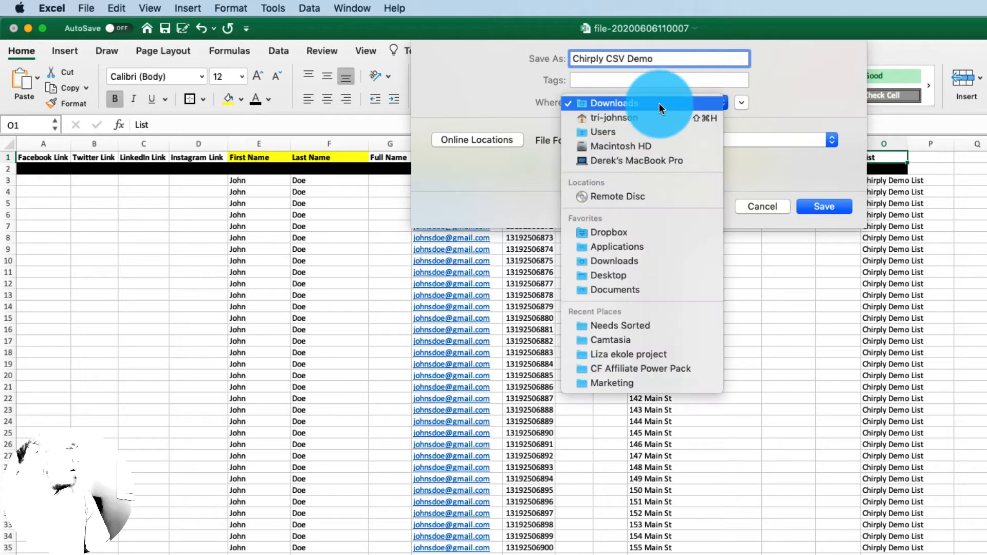
left_click(628, 275)
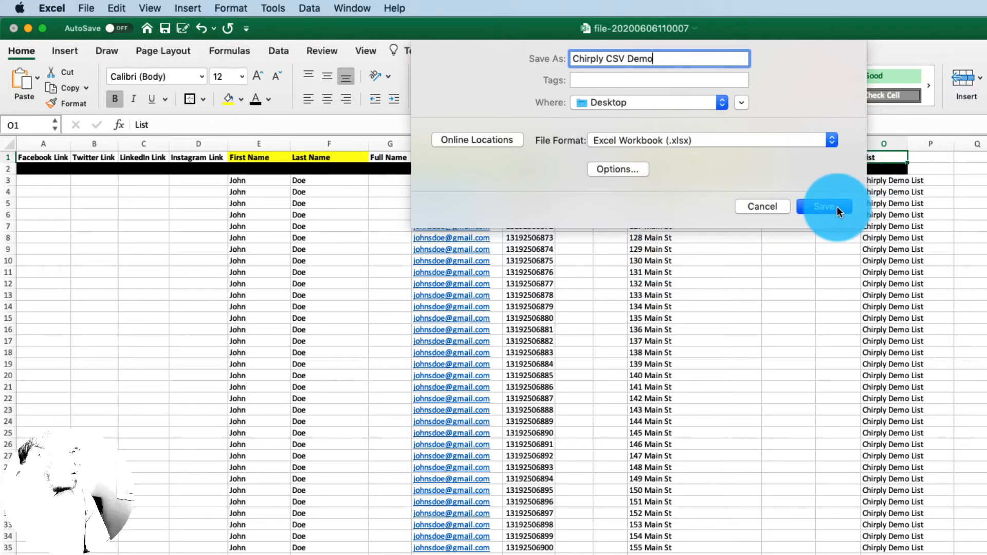
left_click(763, 140)
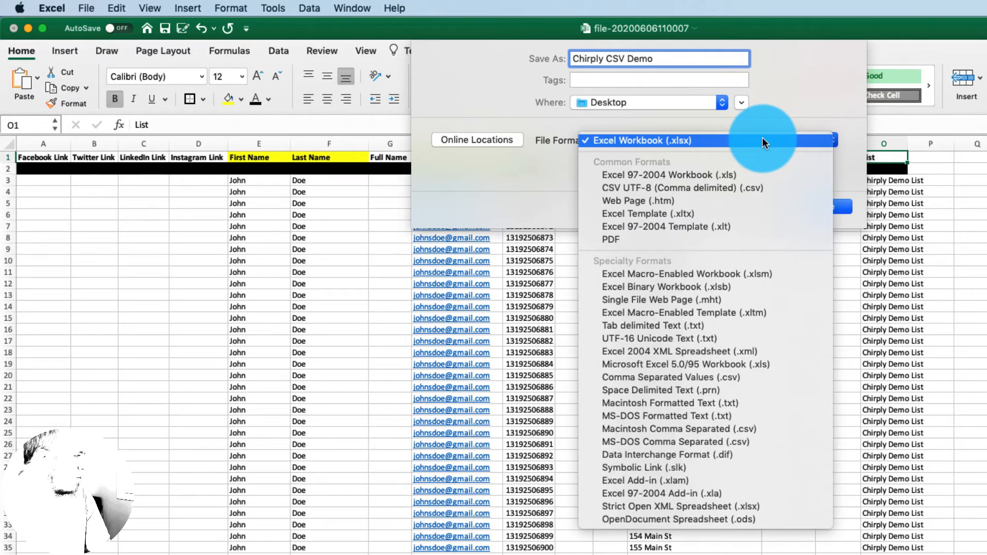
left_click(759, 189)
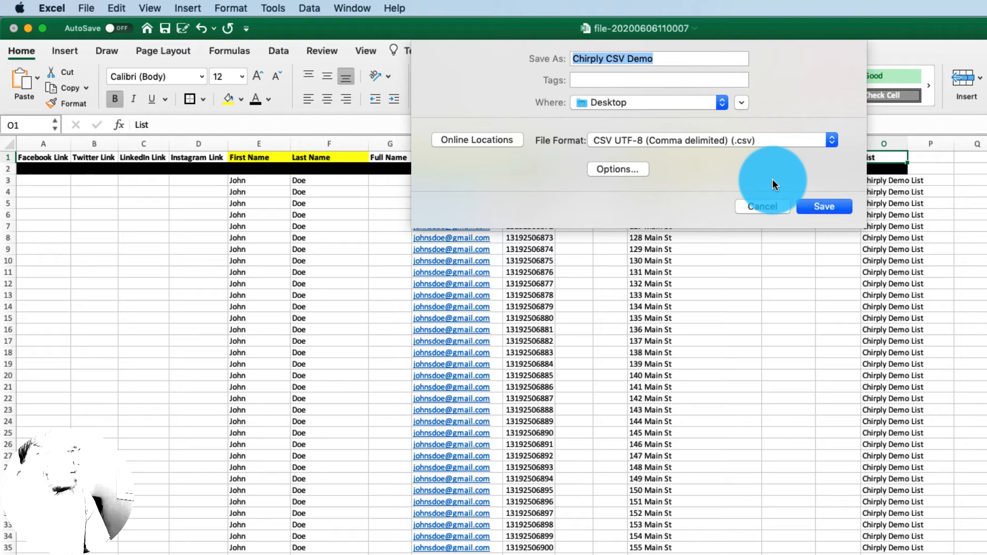
left_click(834, 204)
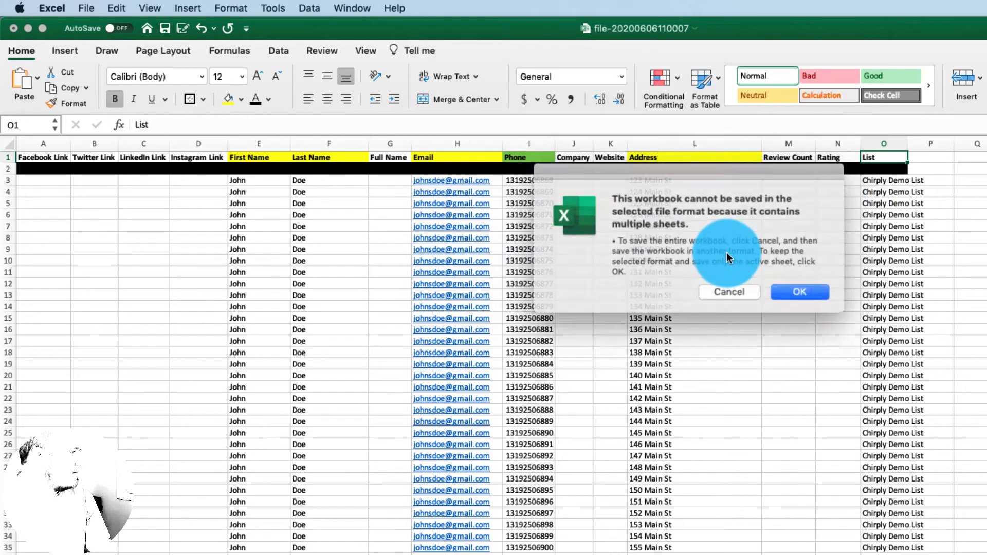
left_click(800, 288)
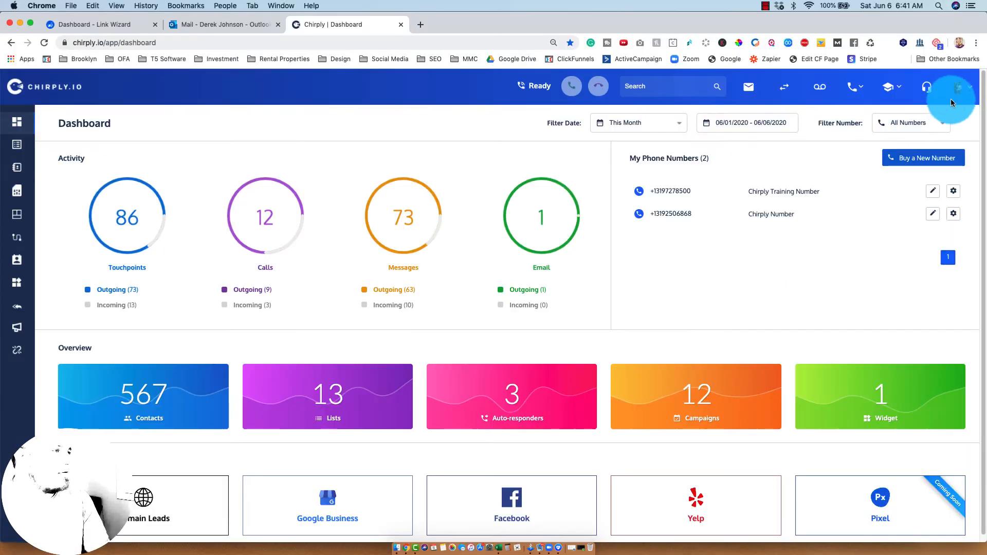
Step: Switch to the Chirply web app and open the Custom Fields section of the account settings
left_click(957, 87)
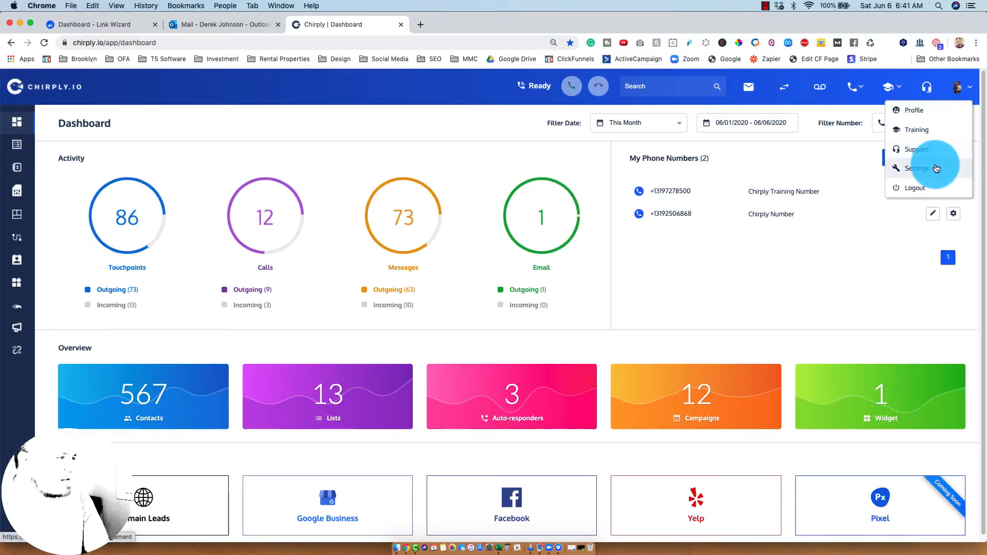
left_click(936, 168)
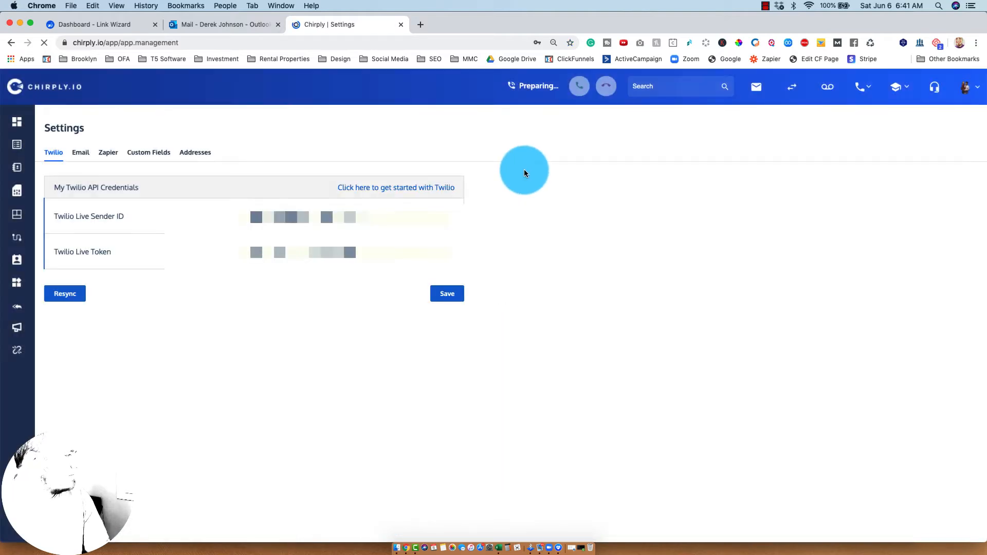
left_click(148, 152)
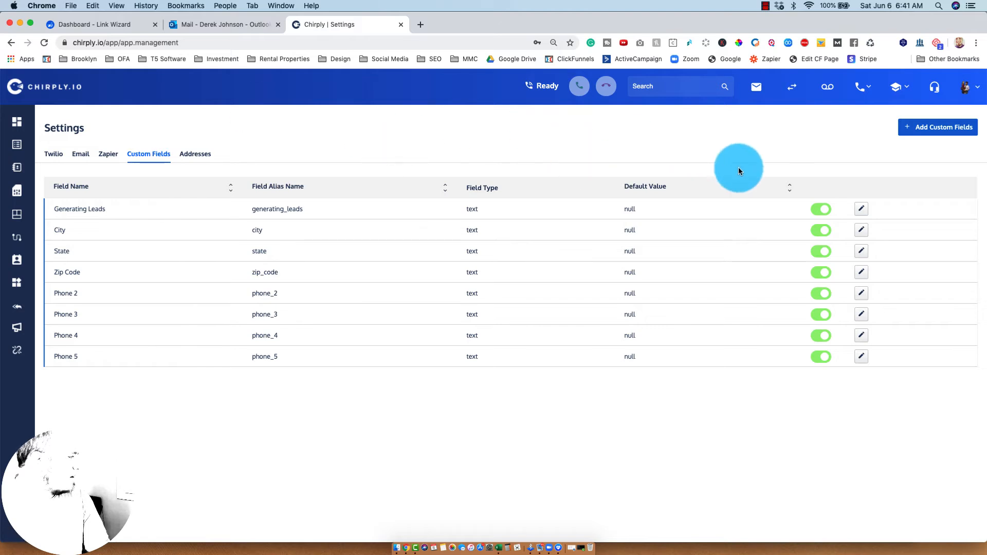
Step: Add a text custom field named "List" with default value "null" and alias "list", and save it
left_click(943, 127)
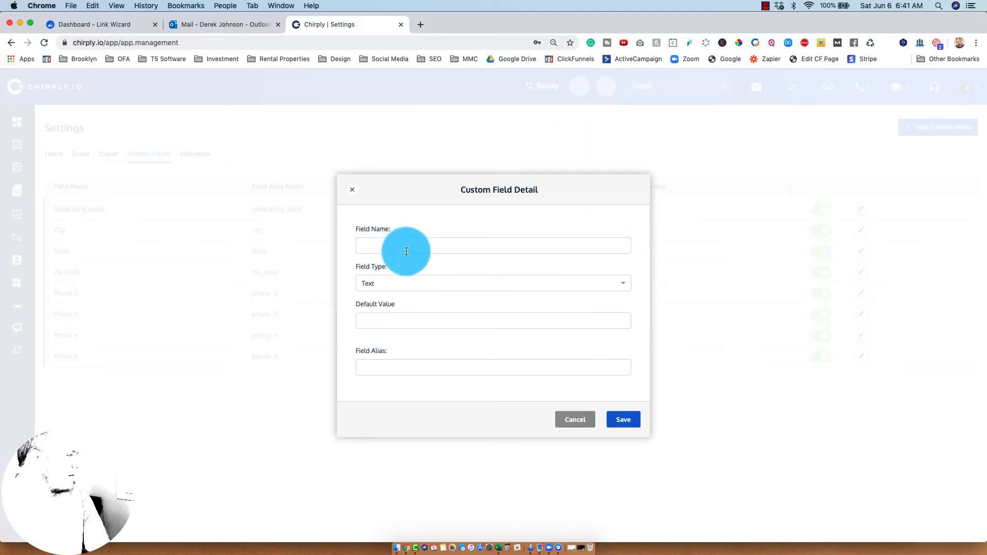
left_click(408, 250)
type("List")
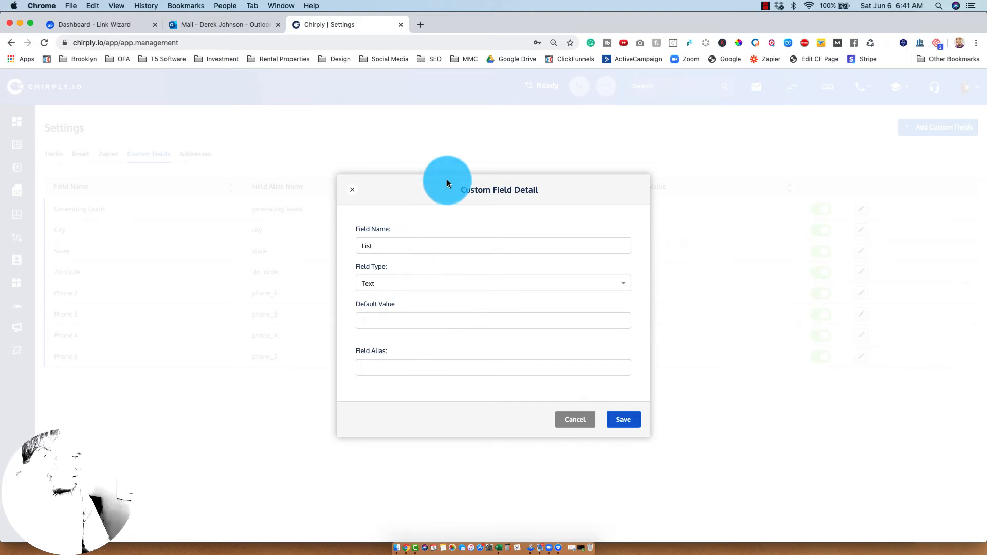
left_click_drag(438, 193, 399, 197)
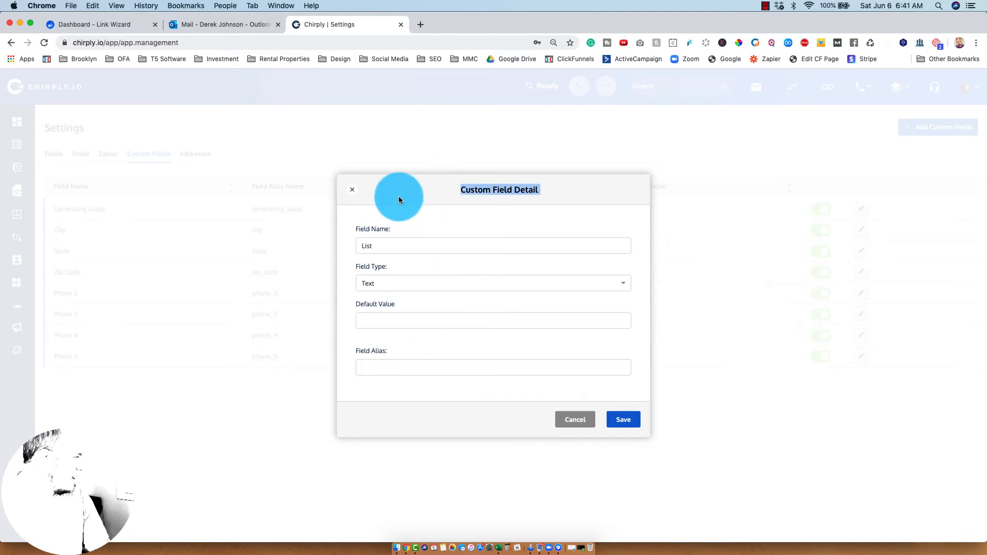
left_click(401, 323)
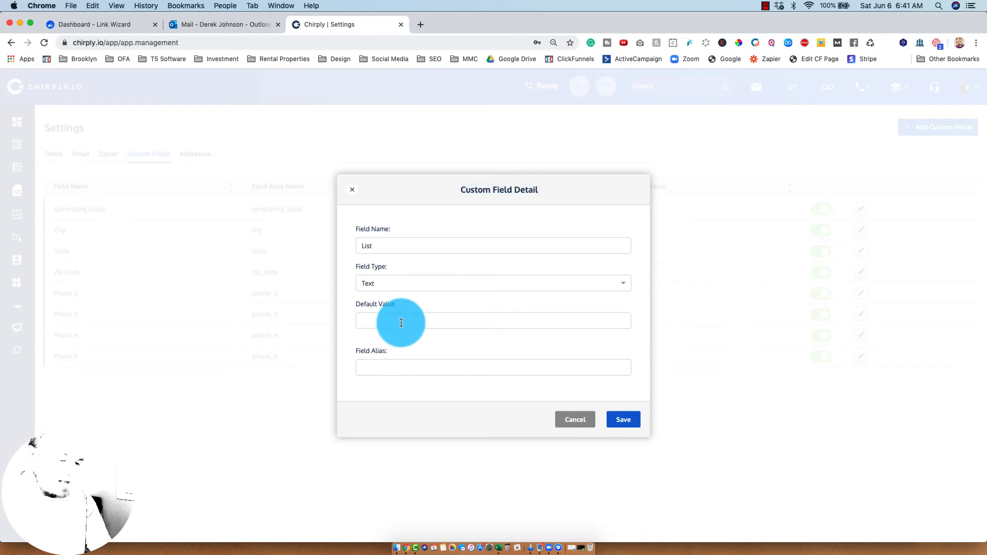
type("null")
left_click(403, 361)
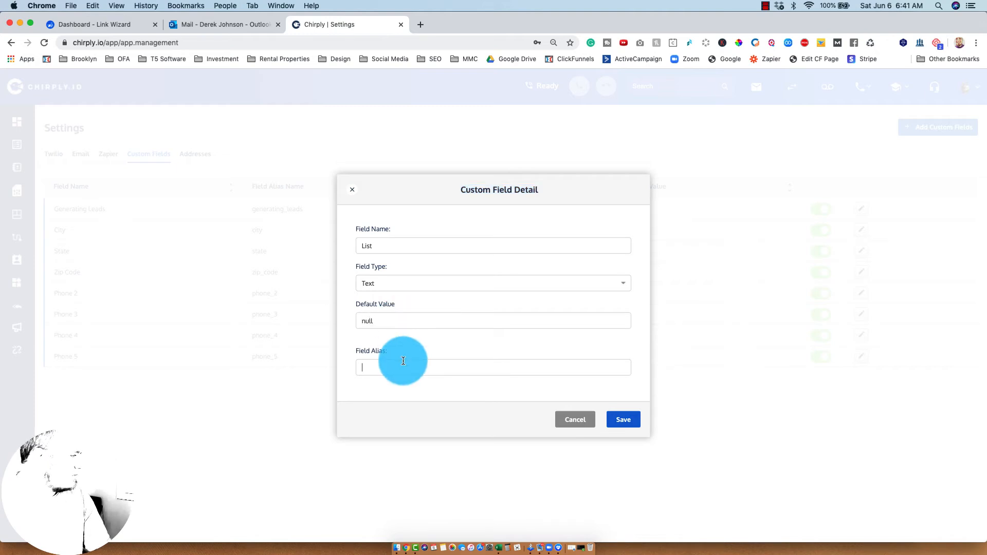
type("list")
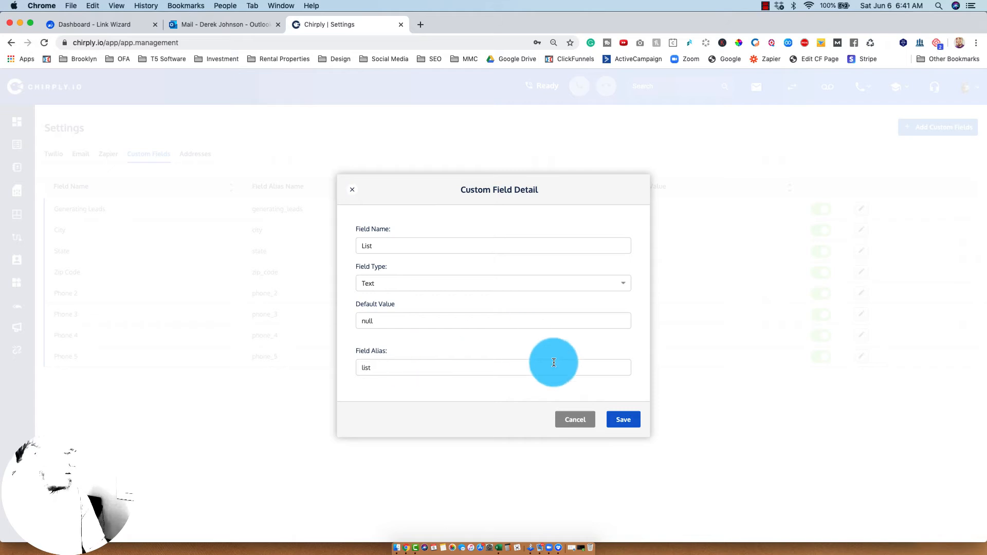
left_click(631, 420)
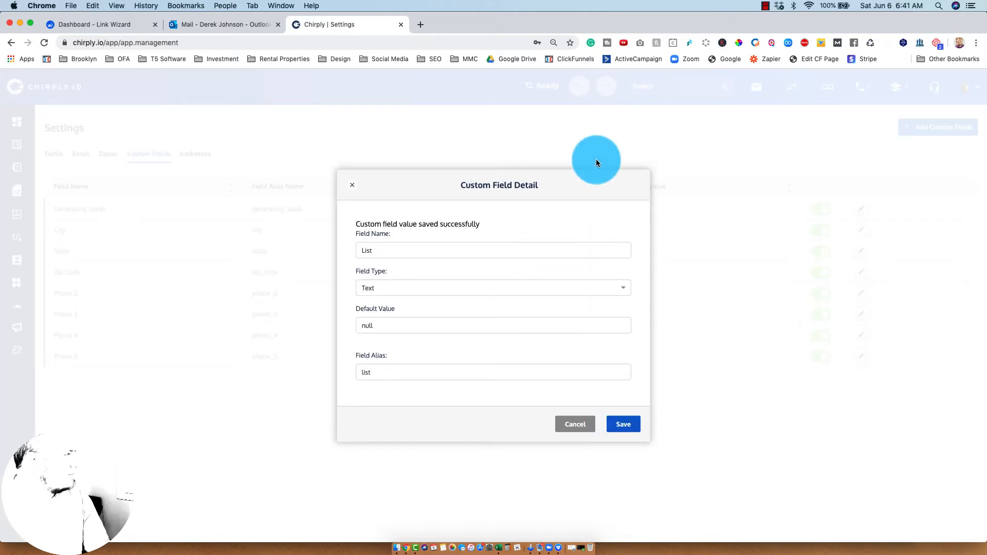
left_click(647, 364)
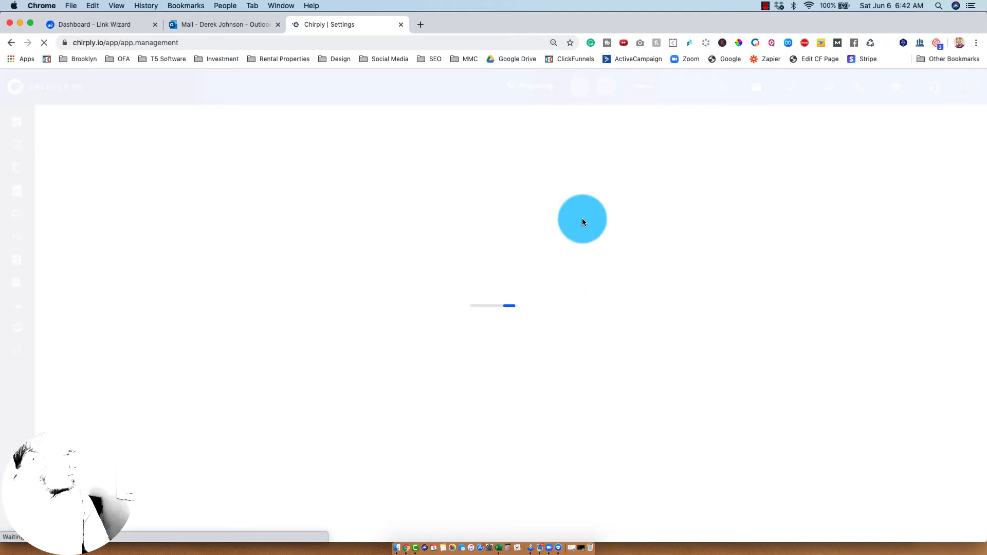
Step: Open the SMS Marketing Automation Course list and start a lead upload for it
mouse_move(21, 148)
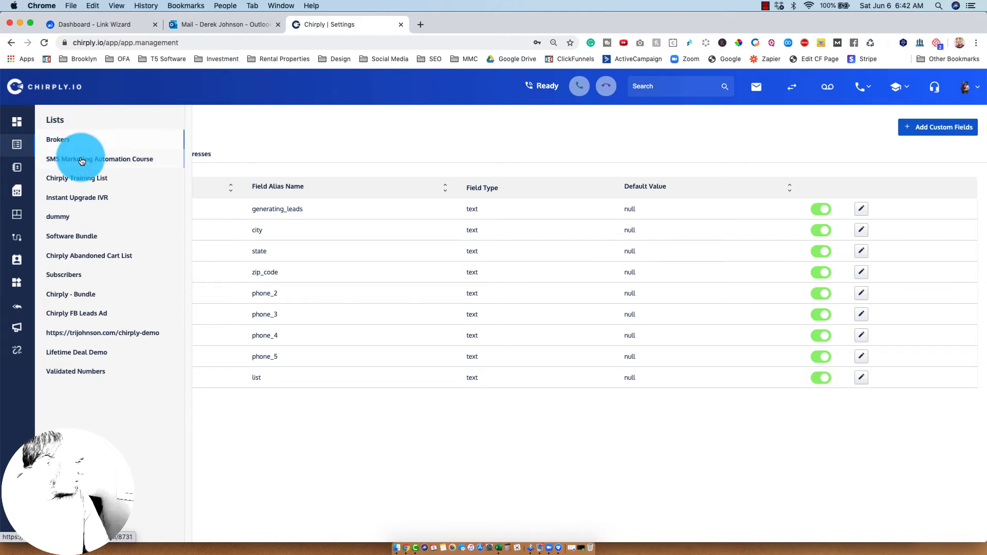
left_click(81, 161)
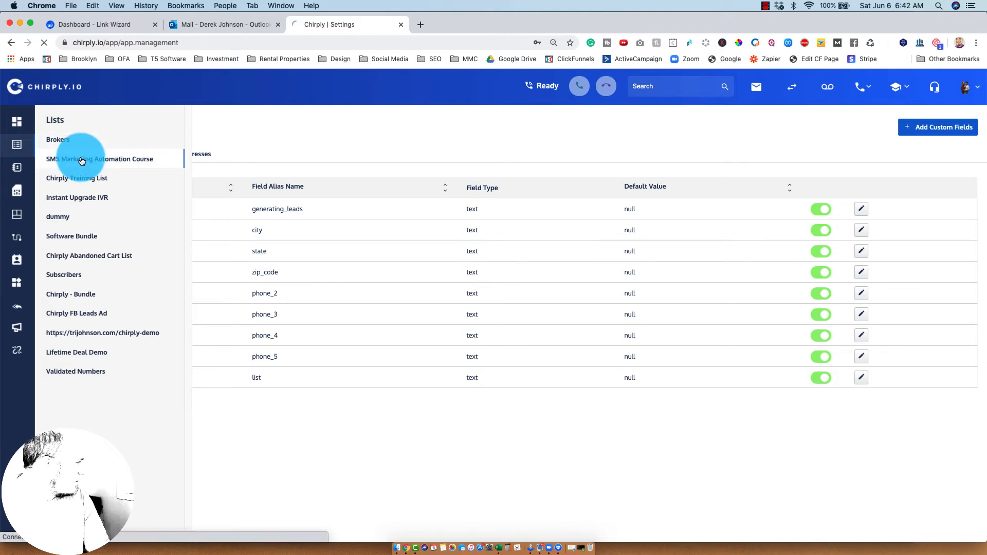
left_click(402, 145)
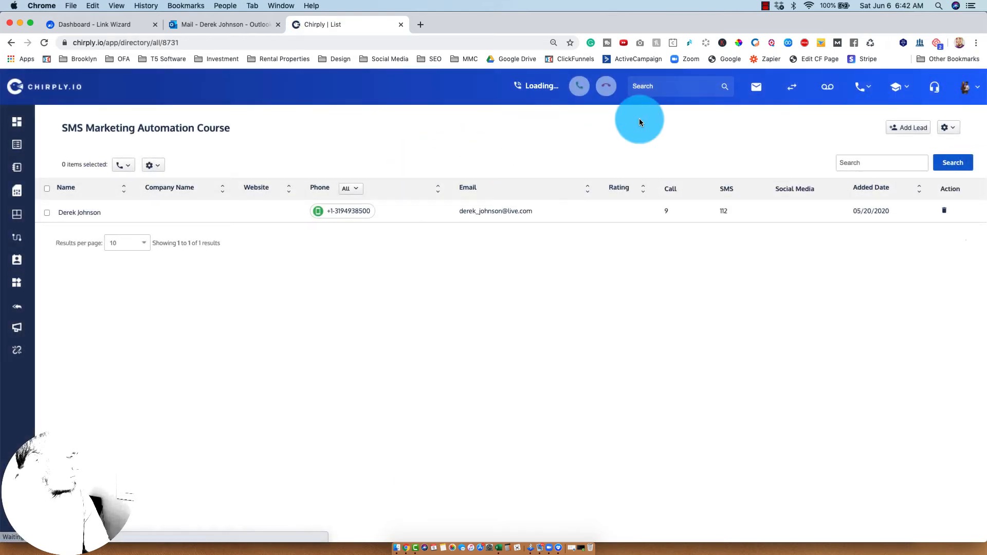
left_click(943, 129)
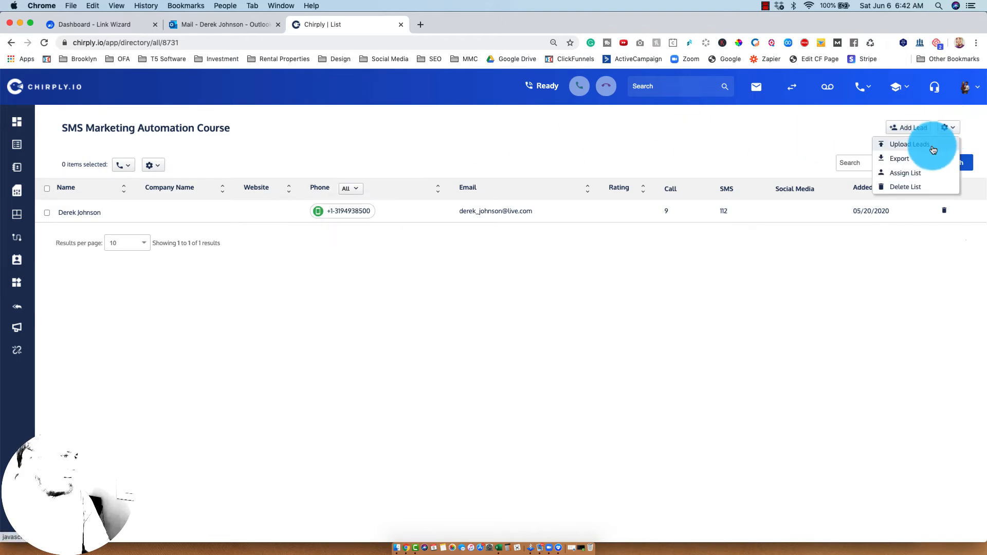
left_click(929, 146)
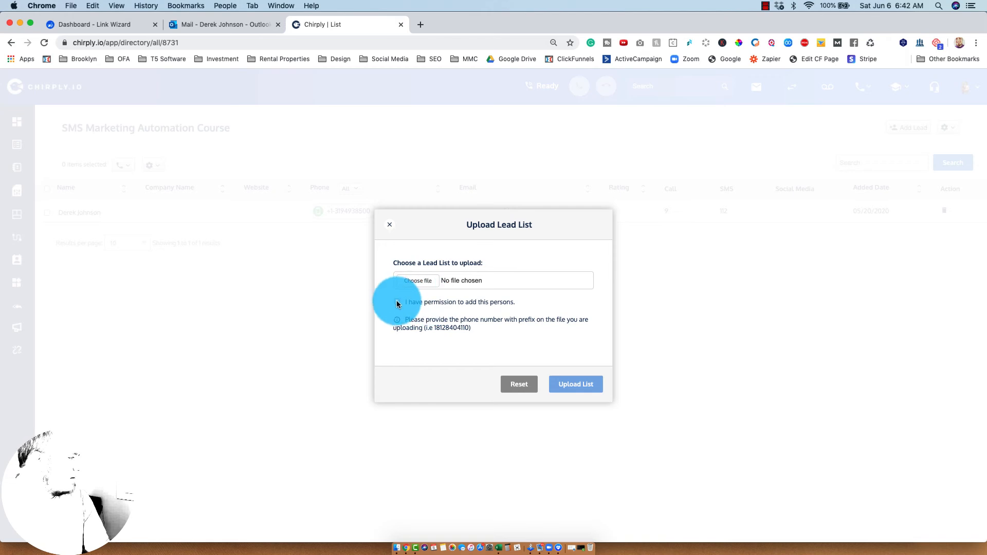
Step: Choose Chirply CSV Demo.csv from the Desktop as the lead list file to upload
left_click(410, 285)
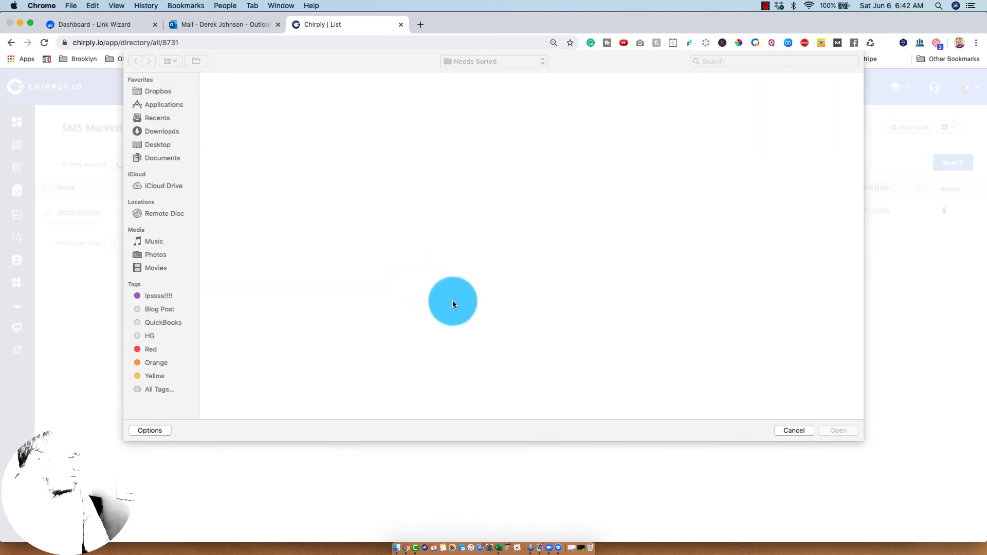
left_click(163, 144)
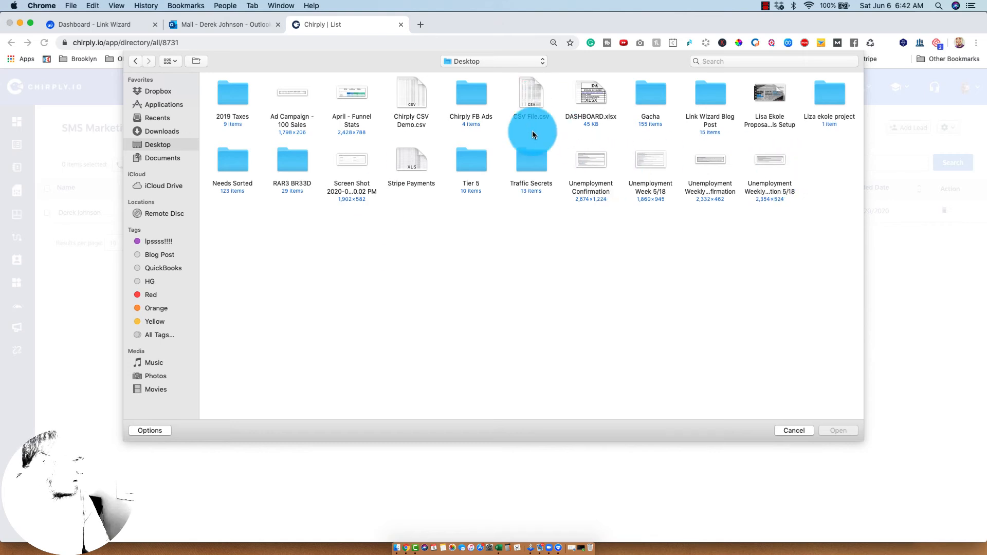
left_click(414, 105)
double_click(414, 106)
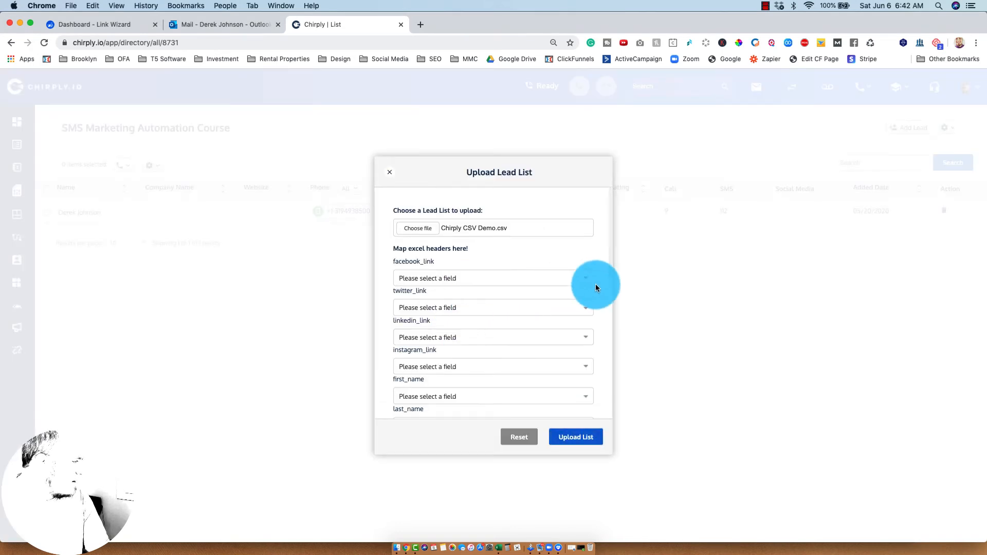
Step: Map the file's first_name header to First Name and its last_name header to Last Name
left_click_drag(611, 247, 598, 297)
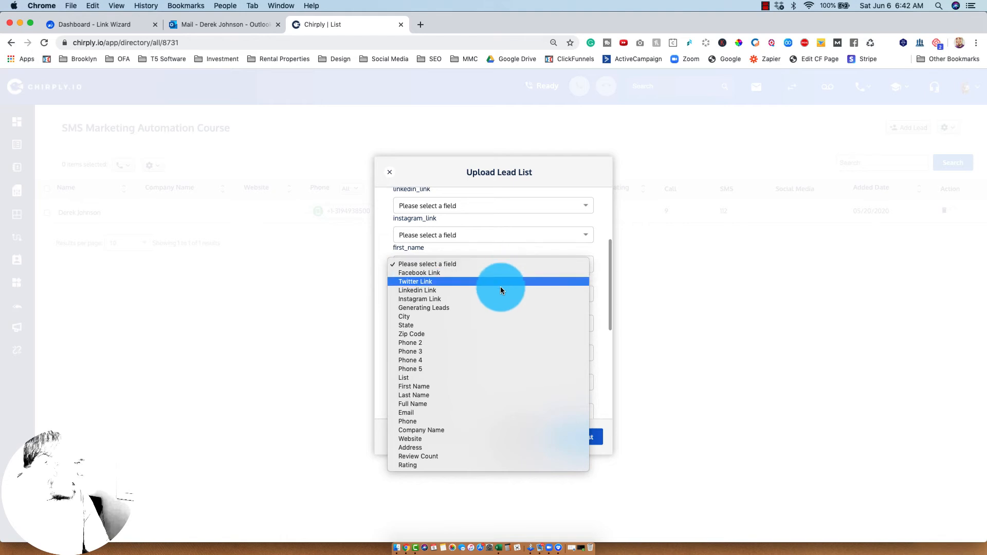
left_click(454, 386)
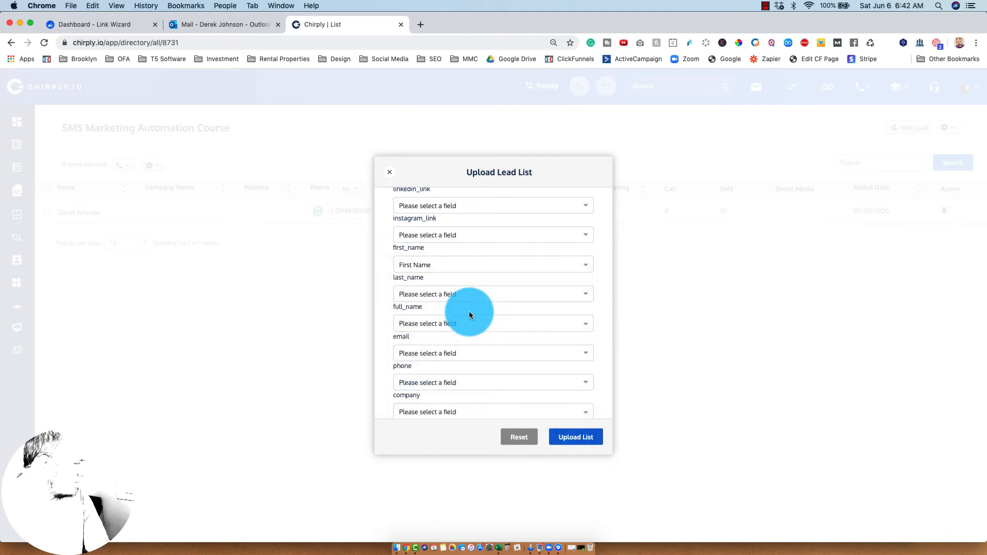
left_click(471, 294)
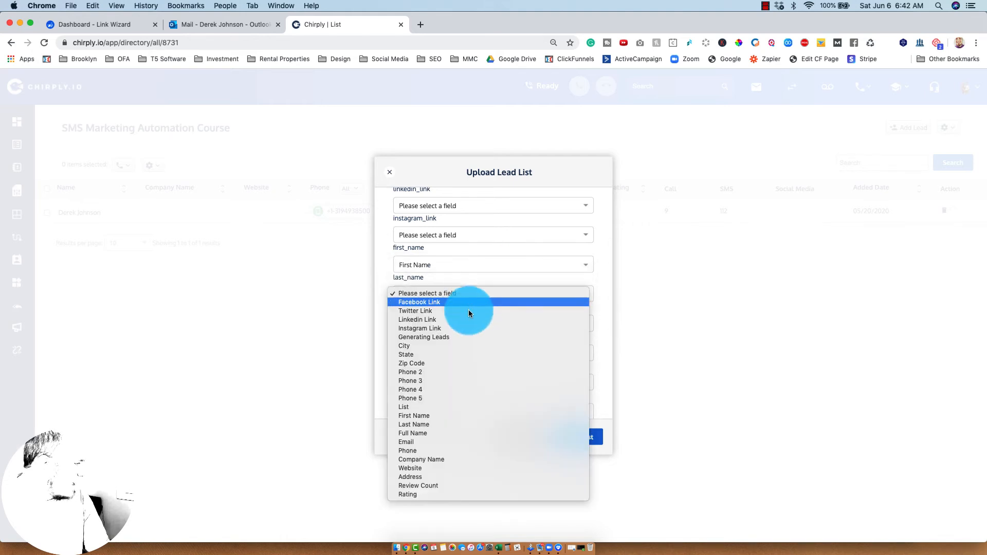
left_click(438, 423)
Step: Map the file's email header to Email and its phone header to Phone
left_click(563, 352)
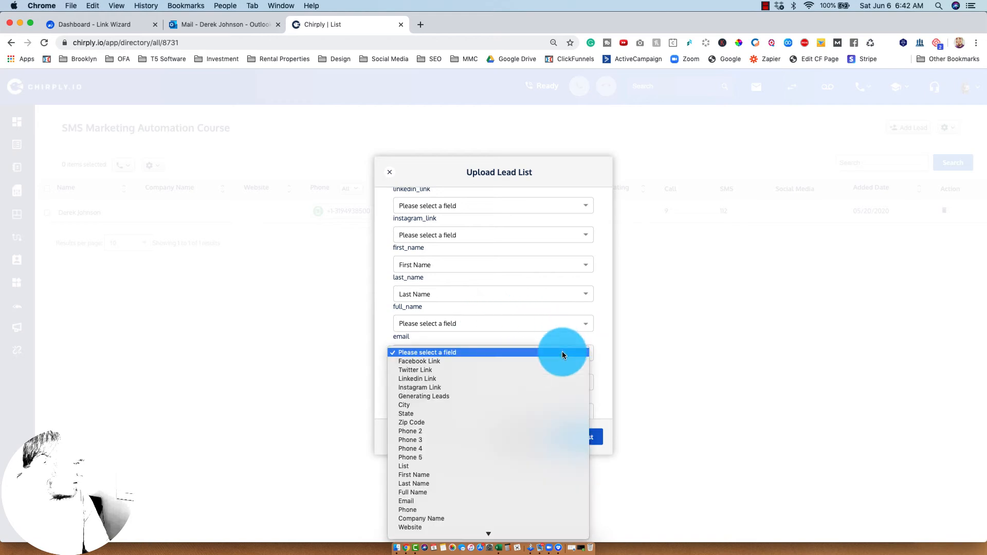
left_click(490, 500)
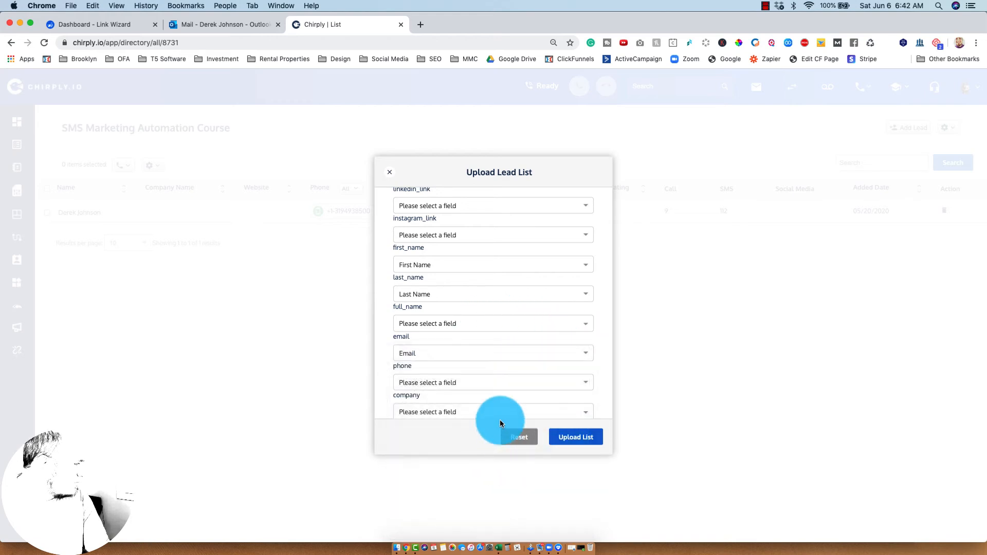
left_click(497, 382)
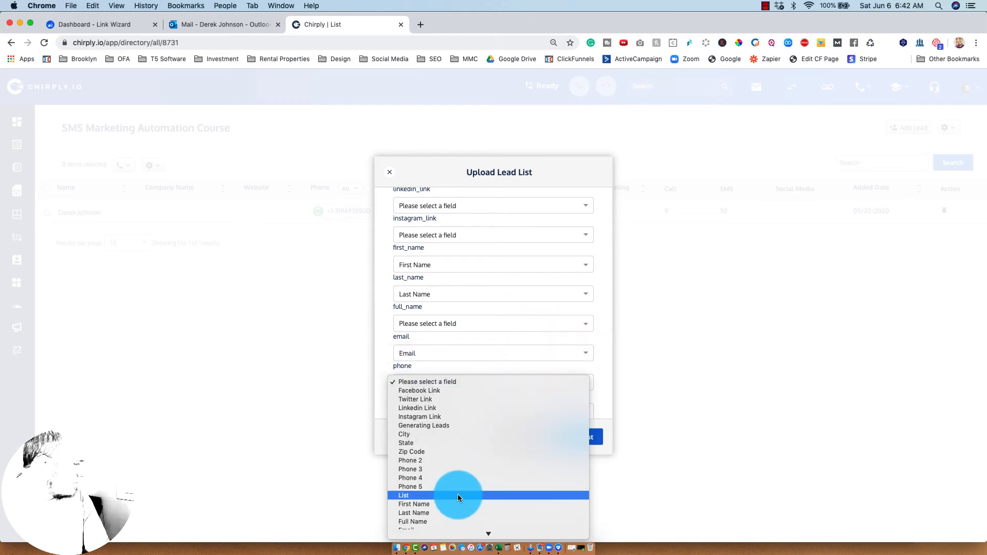
mouse_move(489, 538)
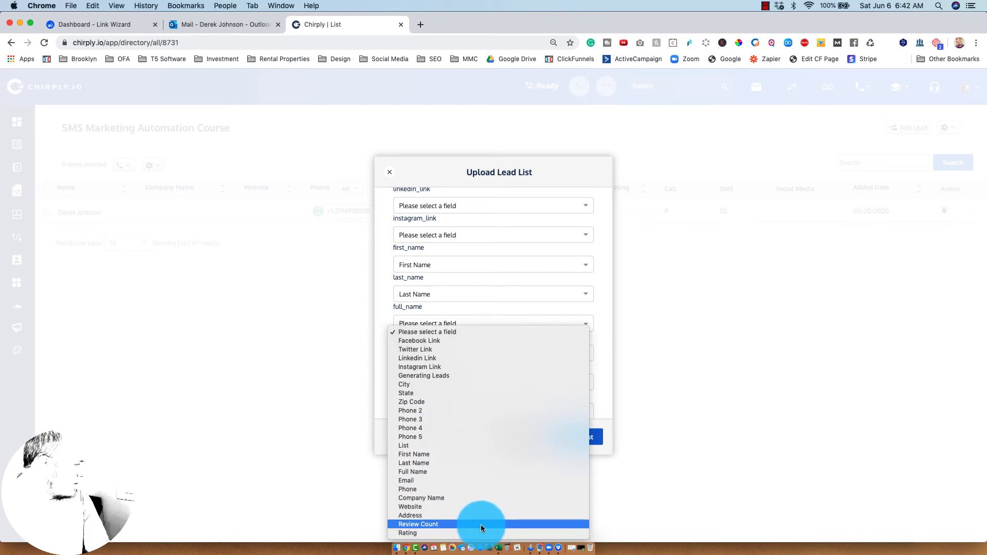
left_click(458, 486)
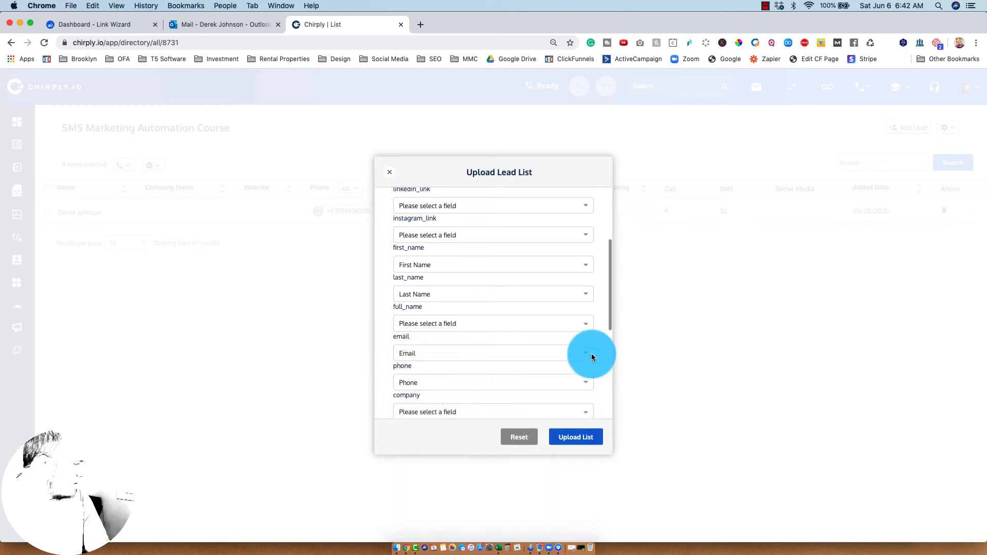
Step: Map the file's address header to Address and its list header to the List custom field
left_click_drag(610, 310, 610, 381)
left_click(498, 287)
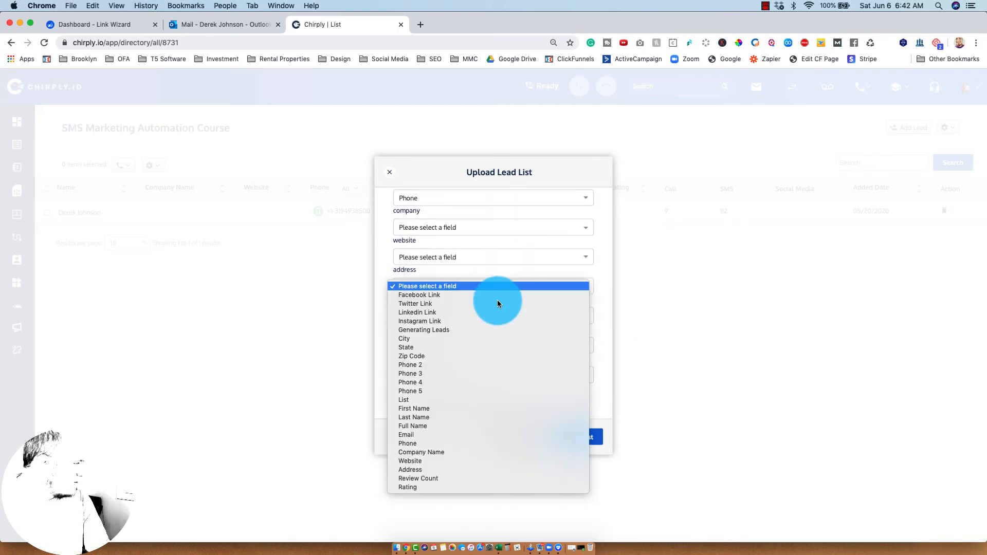
left_click(456, 469)
left_click(448, 377)
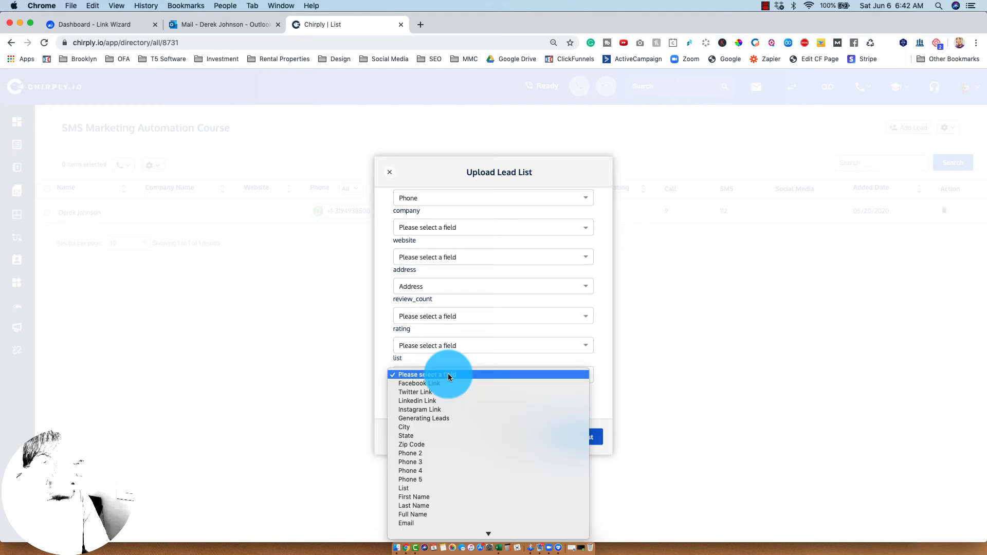
left_click(436, 488)
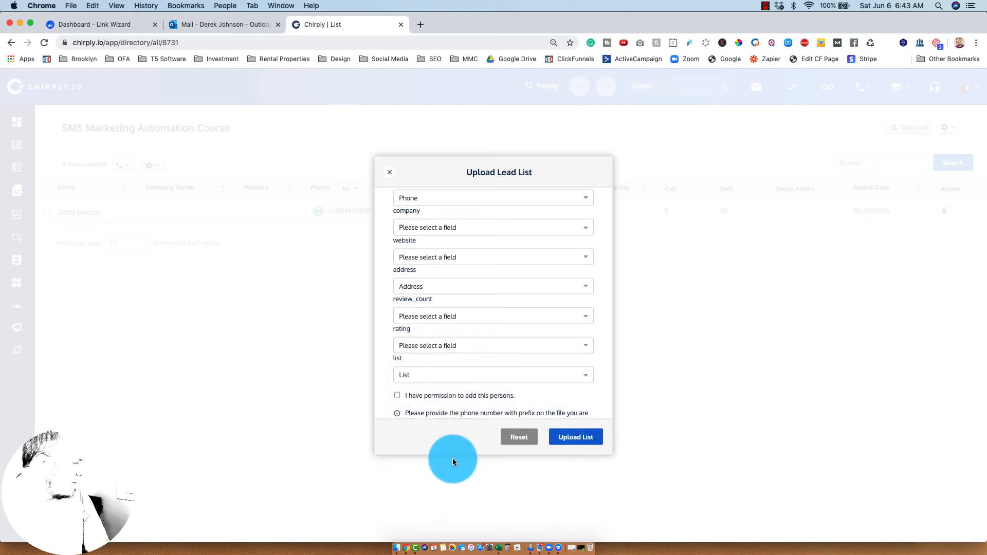
Step: Declare permission to add these persons and upload the lead list, accepting the remaining headers as unmapped
left_click(397, 395)
scroll(609, 403, "down", 3)
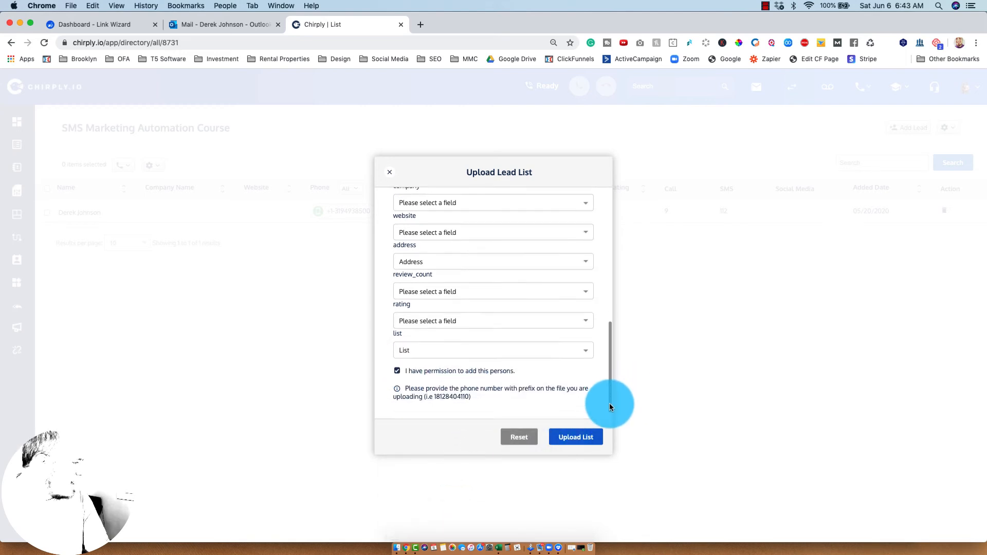
left_click(577, 439)
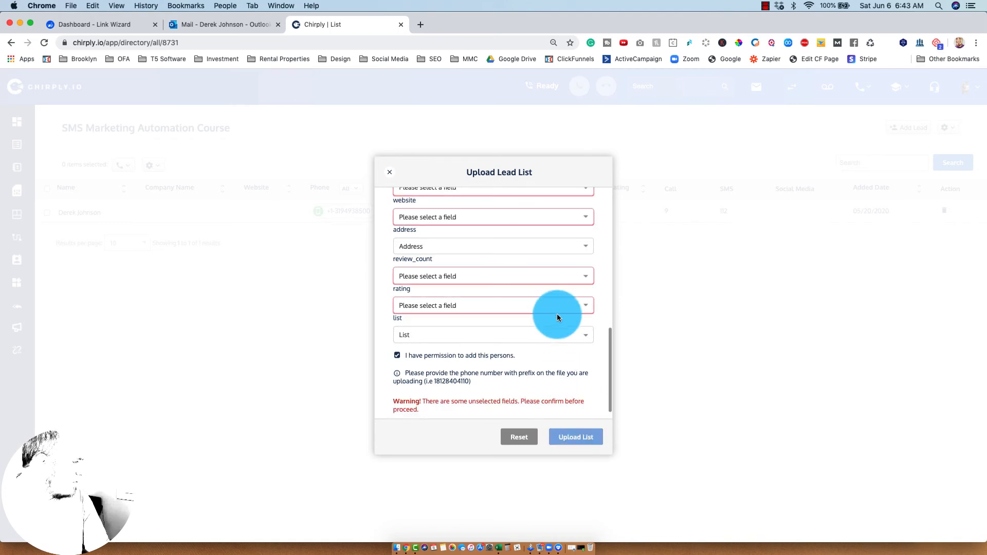
scroll(609, 362, "down", 2)
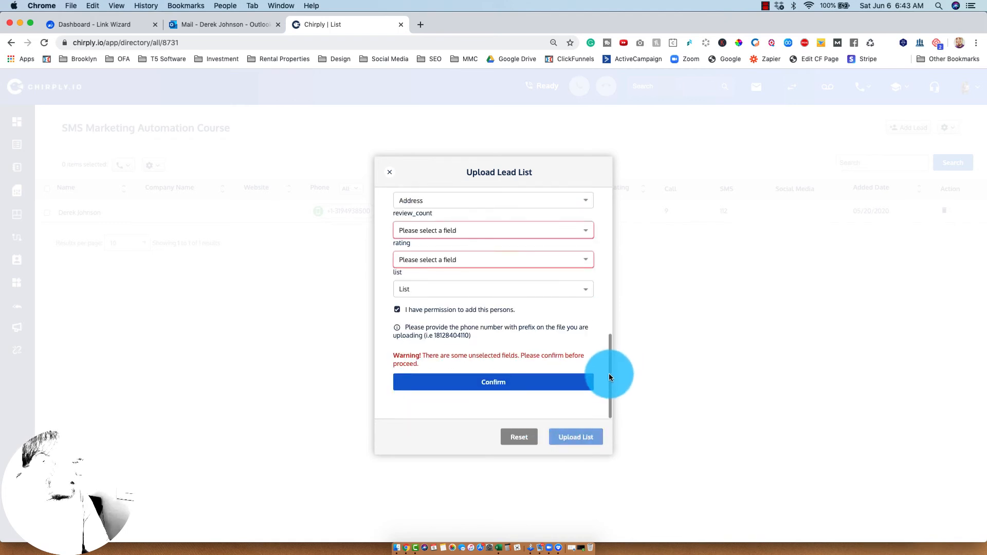
left_click(509, 383)
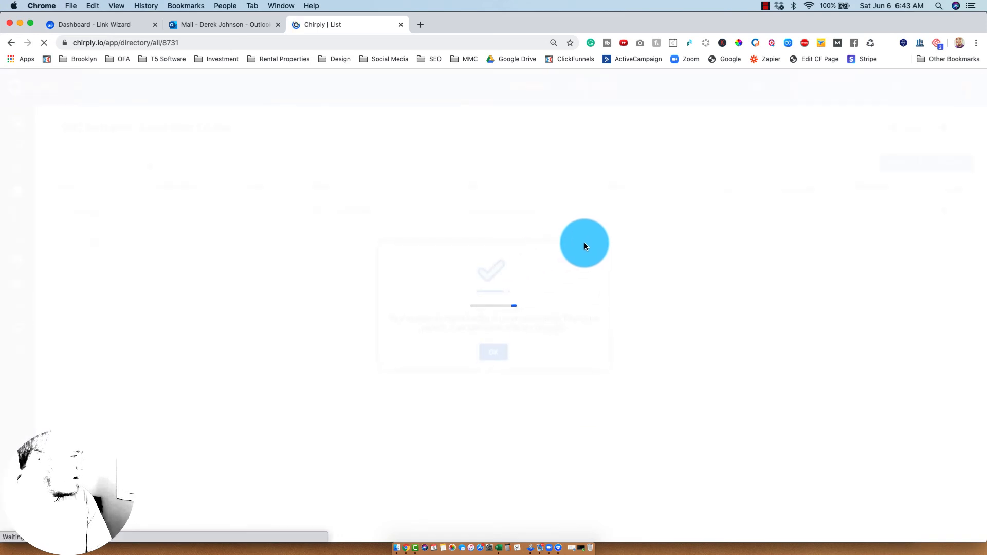
left_click(493, 352)
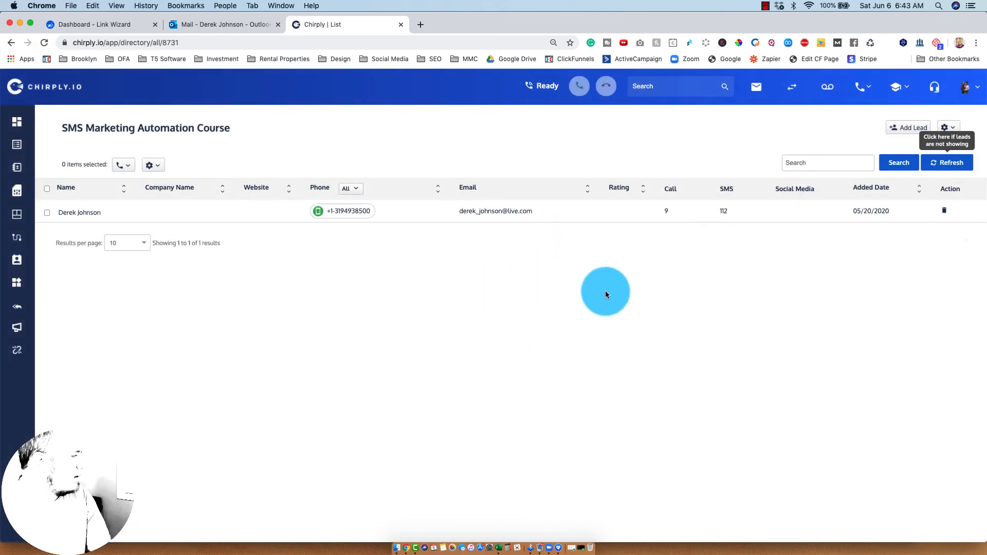
Step: Refresh the SMS Marketing Automation Course list and check how many leads it holds
left_click(950, 164)
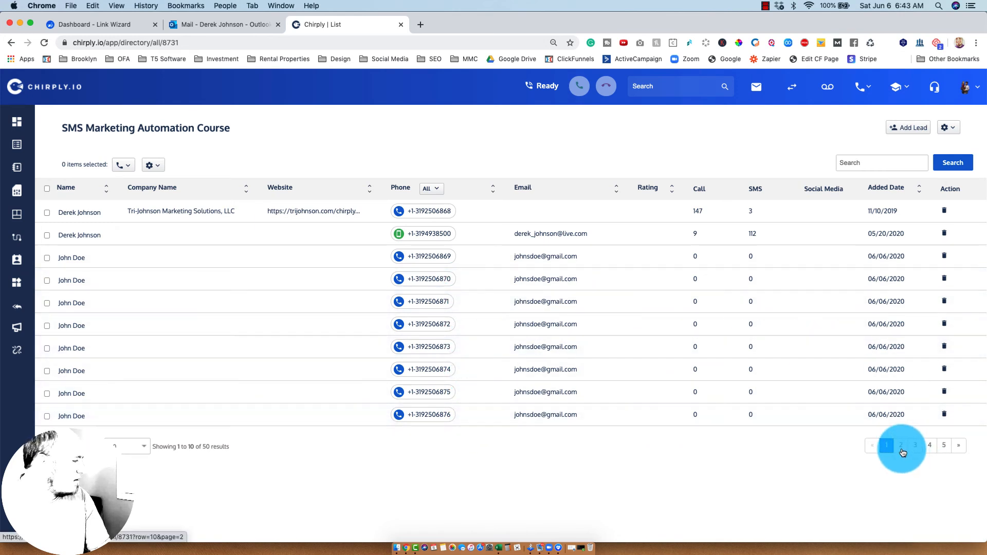
left_click(145, 446)
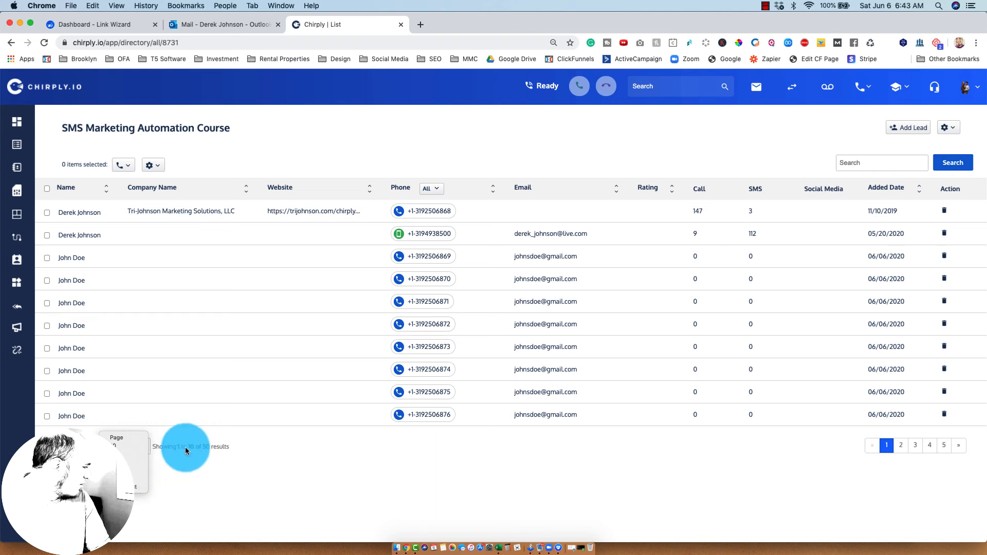
left_click(223, 445)
mouse_move(236, 445)
left_mouse_down()
mouse_move(203, 448)
mouse_move(231, 448)
left_mouse_up()
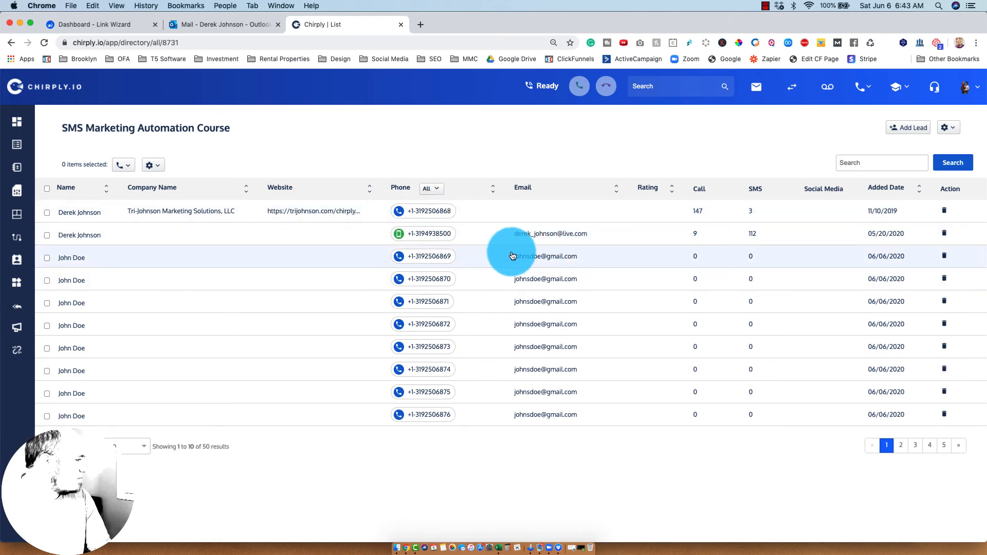
Step: Open the first newly uploaded lead, inspect its summary and List custom field value, and close the lead
left_click(541, 258)
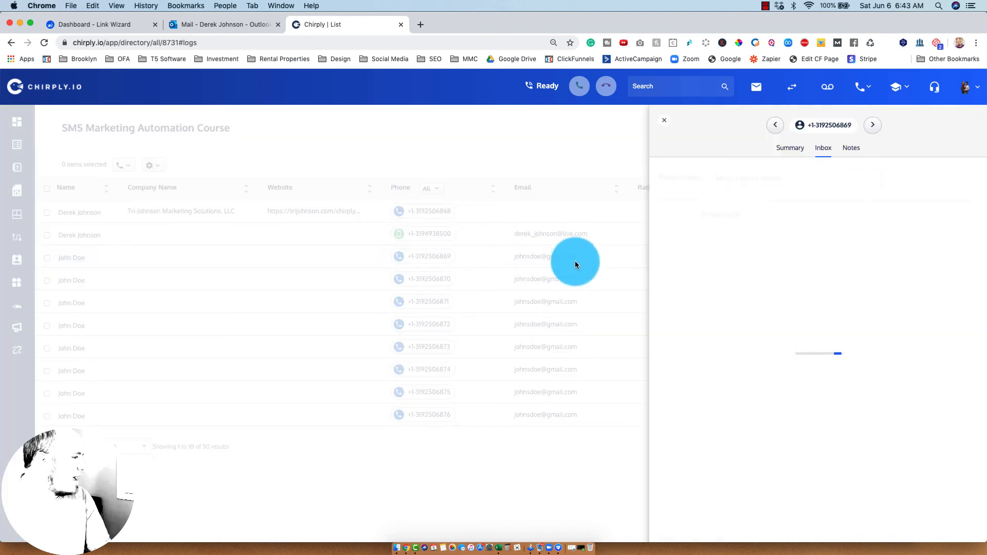
left_click(740, 155)
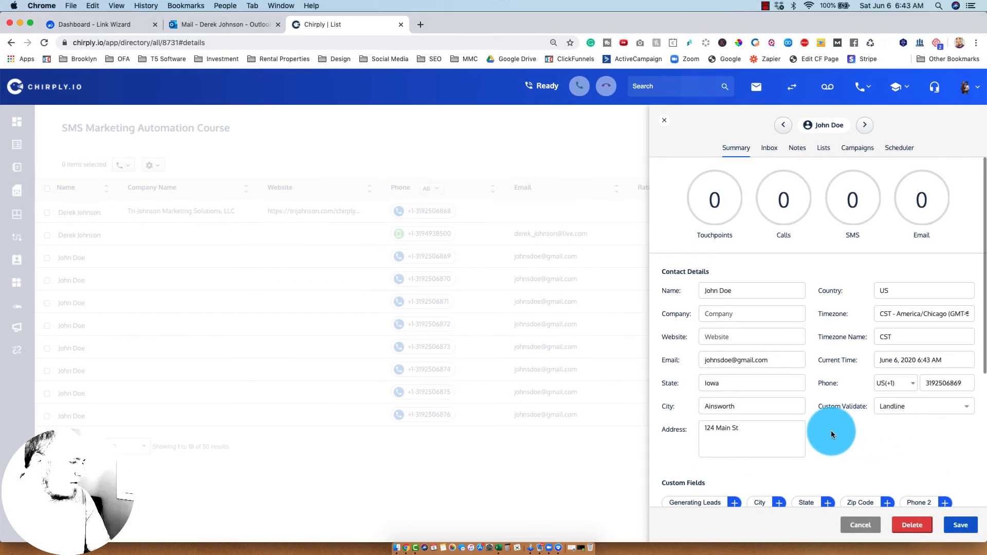
scroll(830, 432, "down", 5)
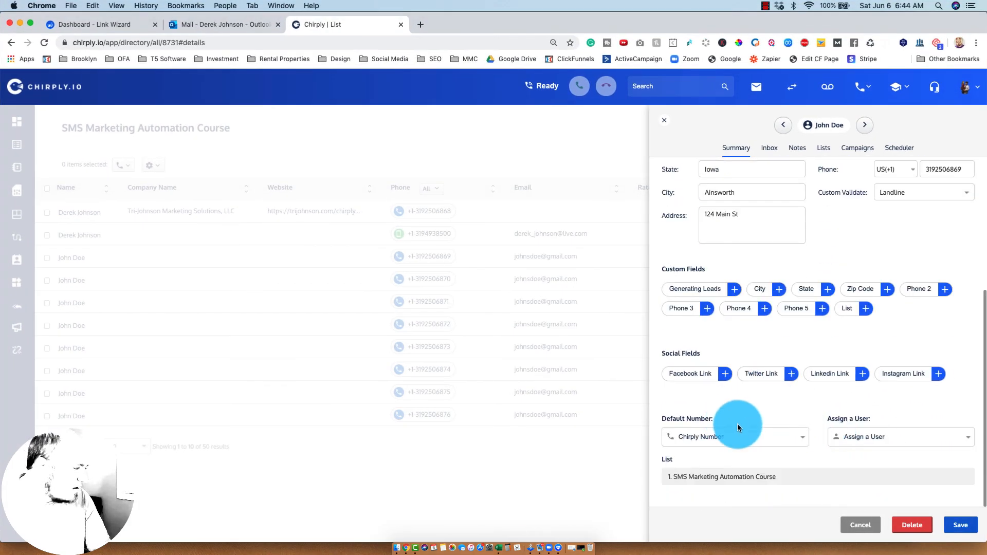
left_click(864, 311)
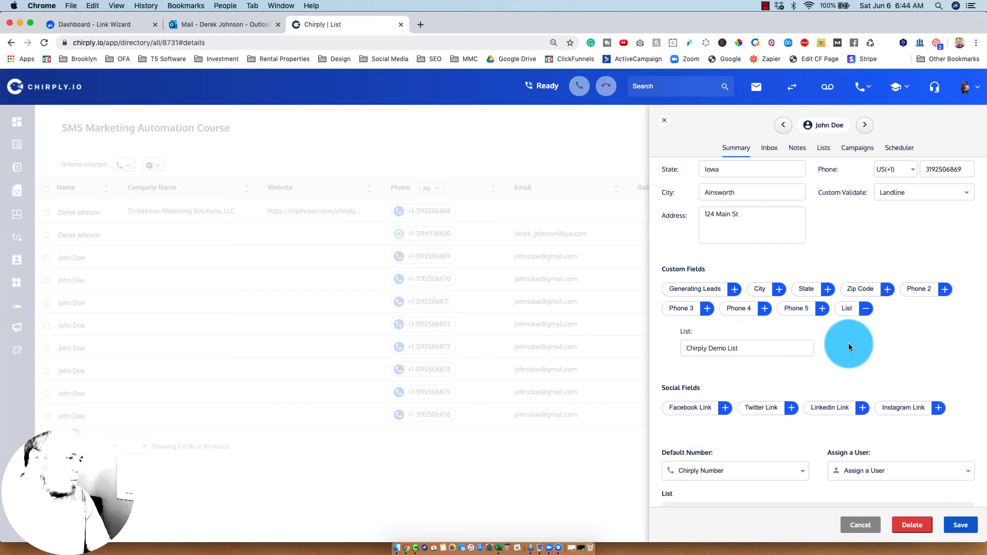
left_click(867, 317)
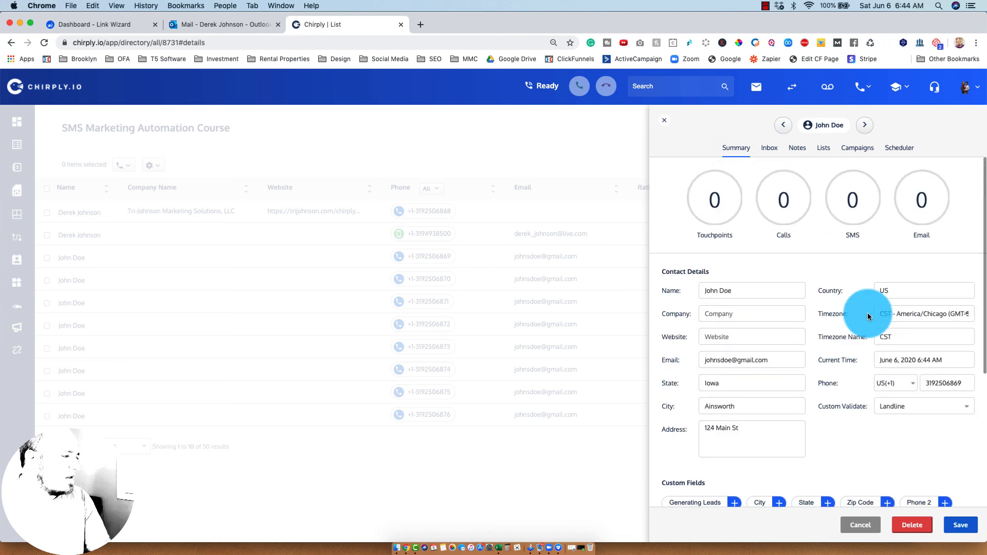
scroll(868, 254, "down", 5)
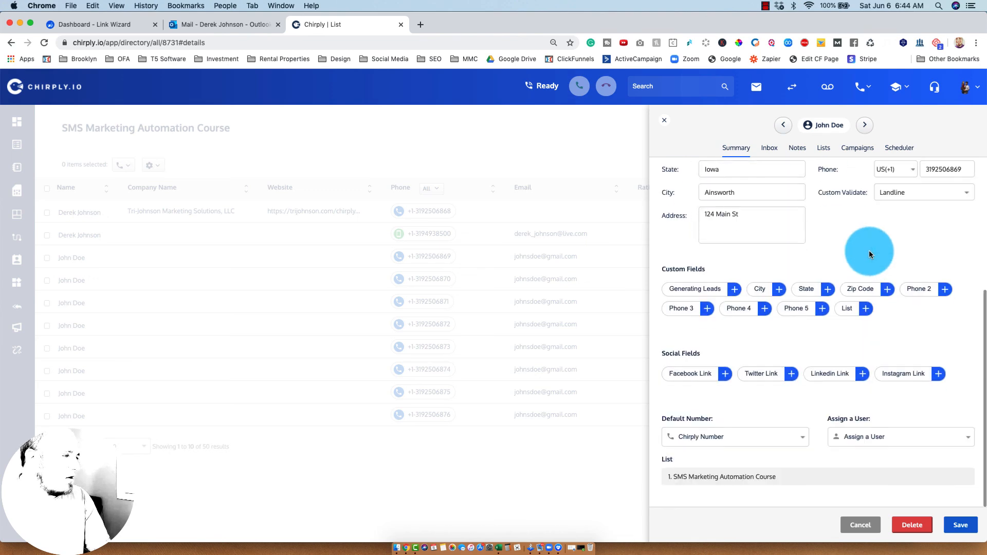
left_click(866, 311)
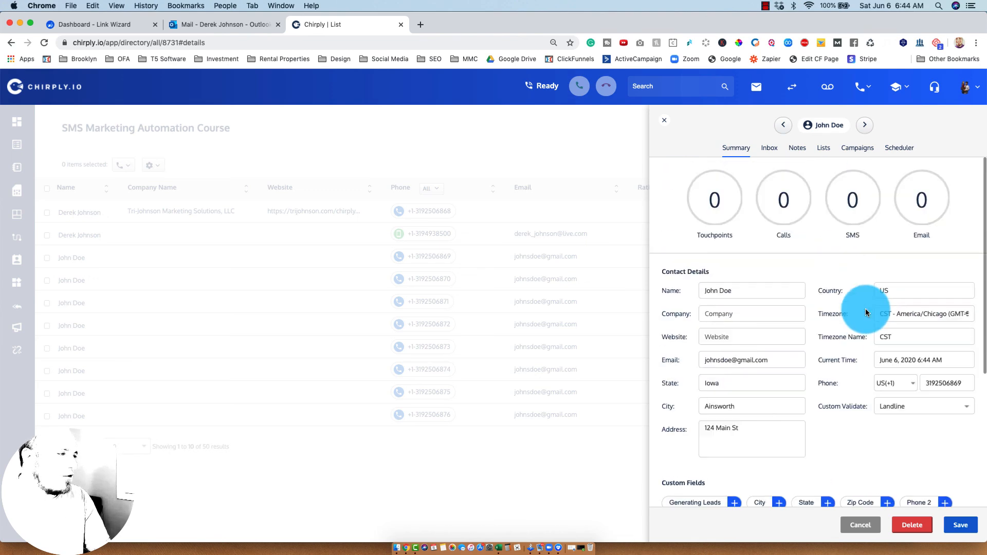
left_click(557, 146)
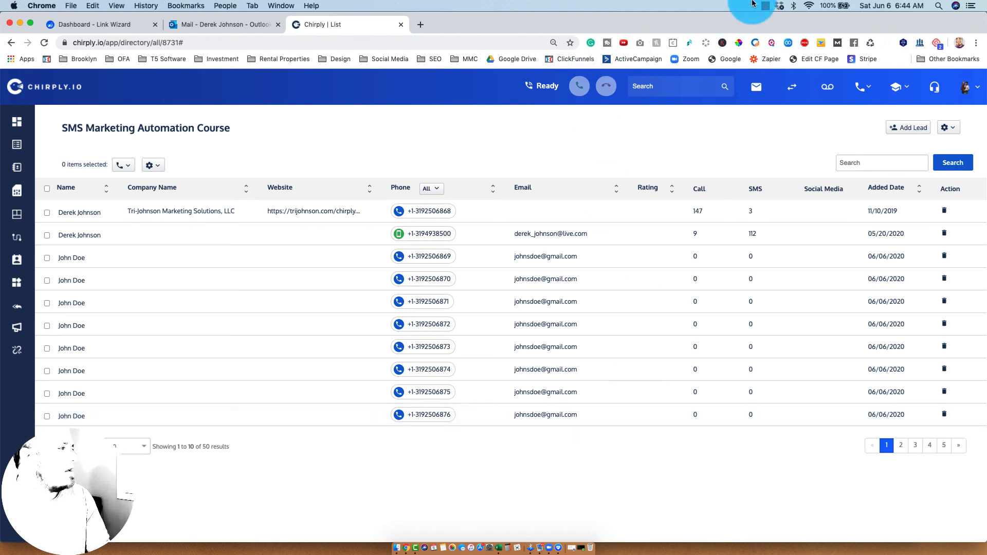
Step: Switch to the Chirply CSV Demo workbook in Excel
left_click(498, 548)
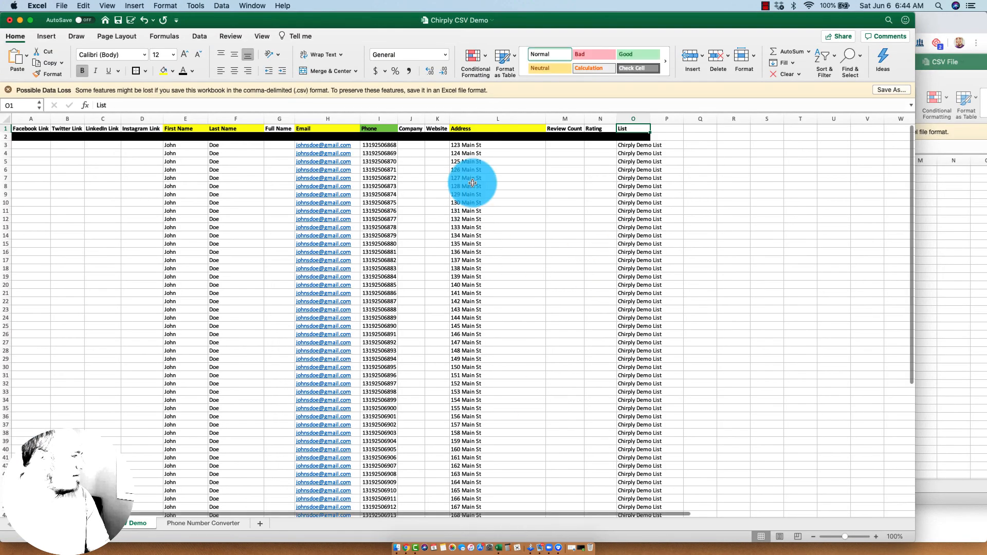